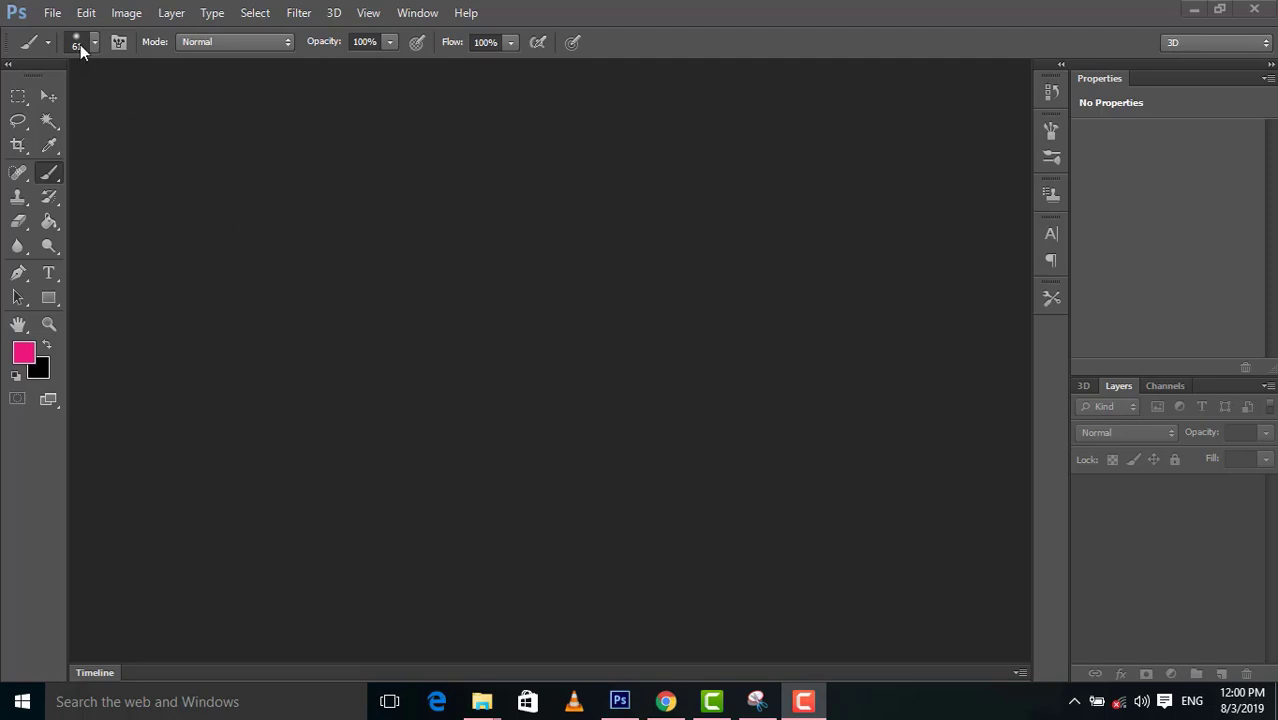
# - Create a new blank document 20 inches wide and 10 inches high at 72 pixels/inch with a white background
pyautogui.click(57, 15)
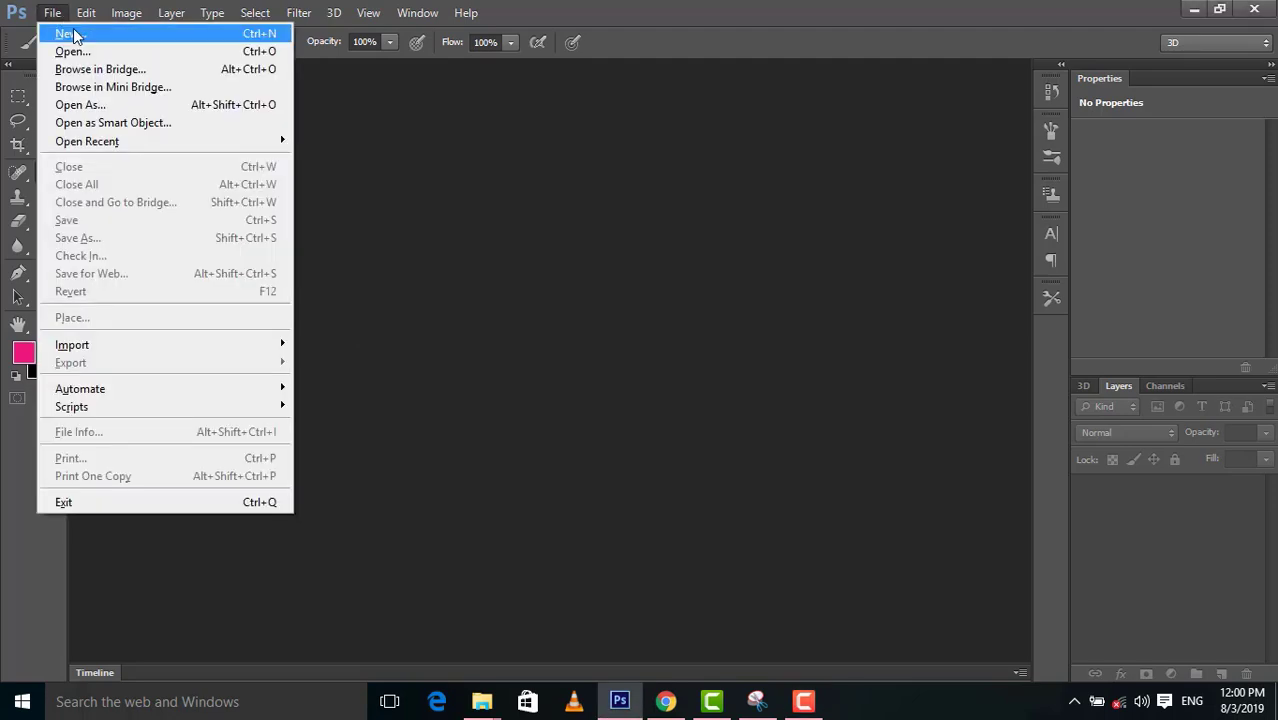
pyautogui.click(73, 36)
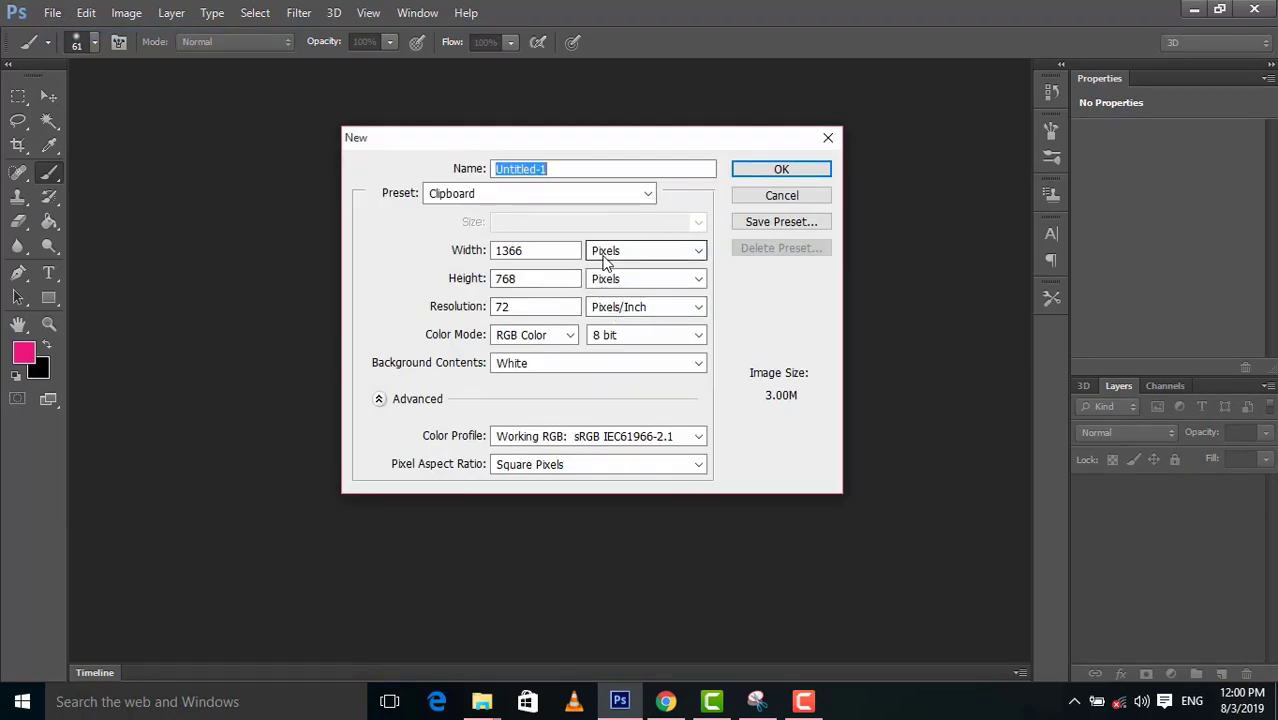
pyautogui.click(604, 258)
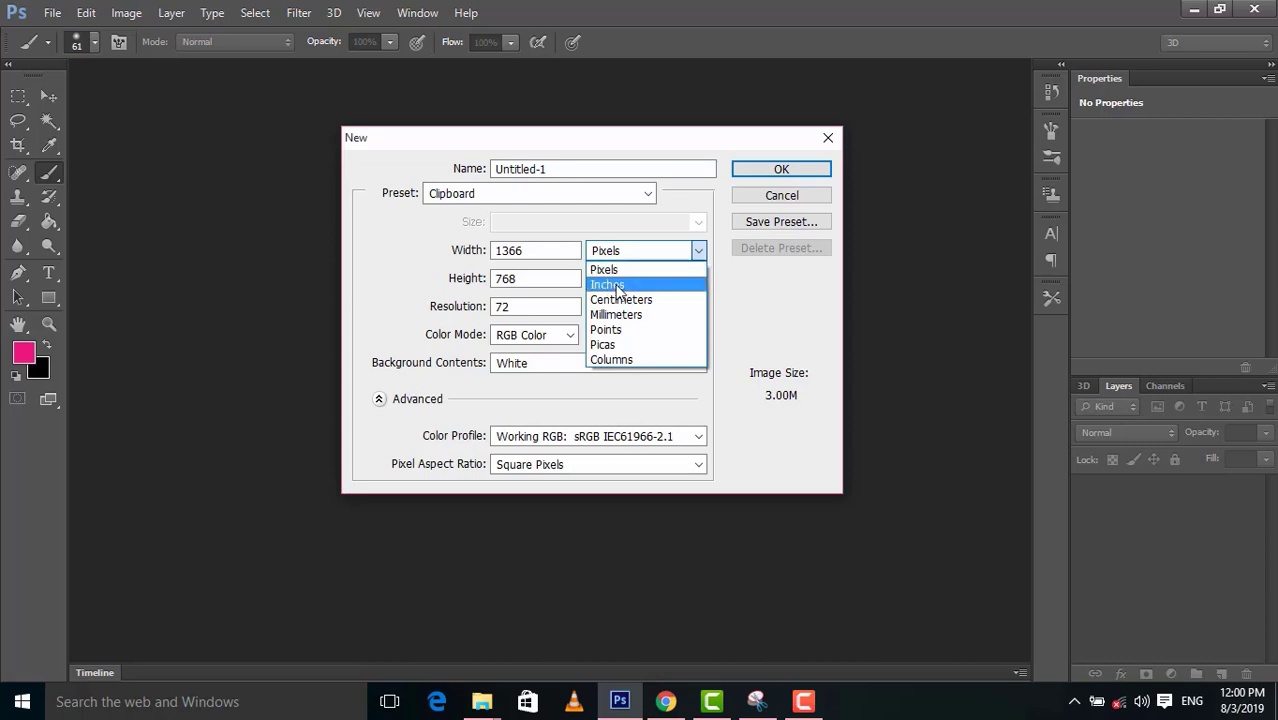
pyautogui.click(607, 285)
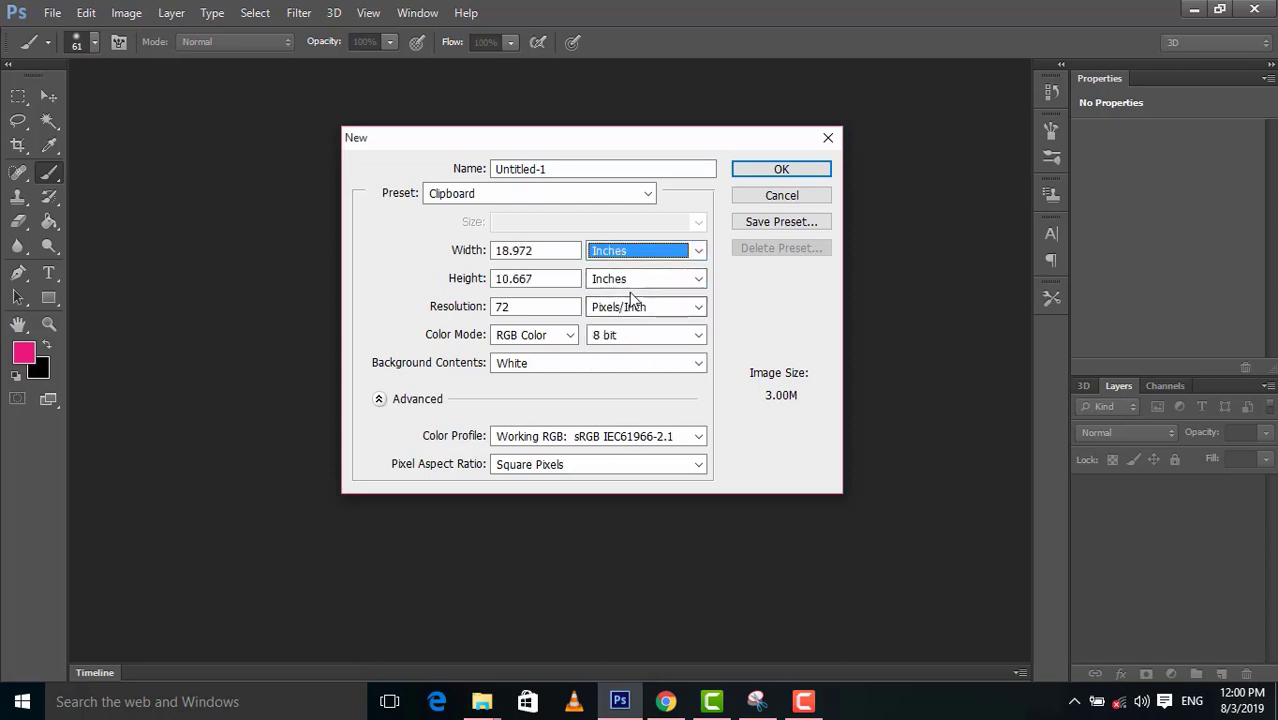
pyautogui.click(536, 251)
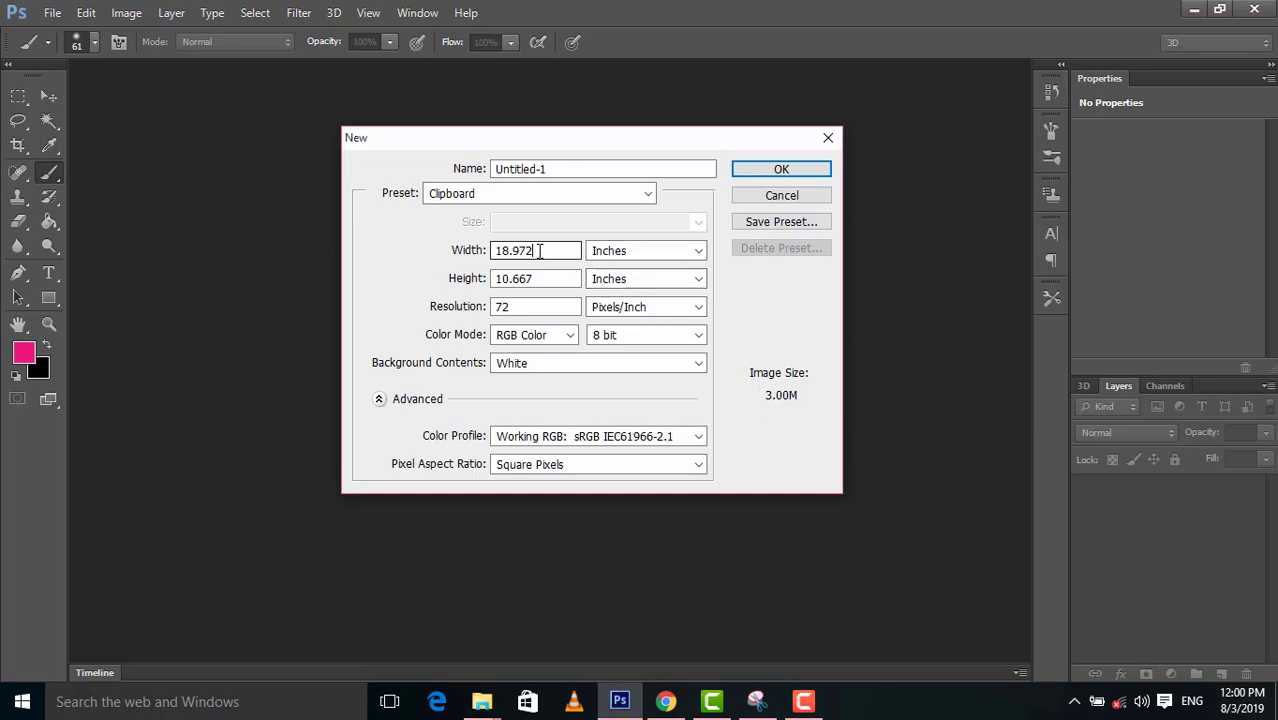
pyautogui.moveTo(536, 251); pyautogui.dragTo(493, 260)
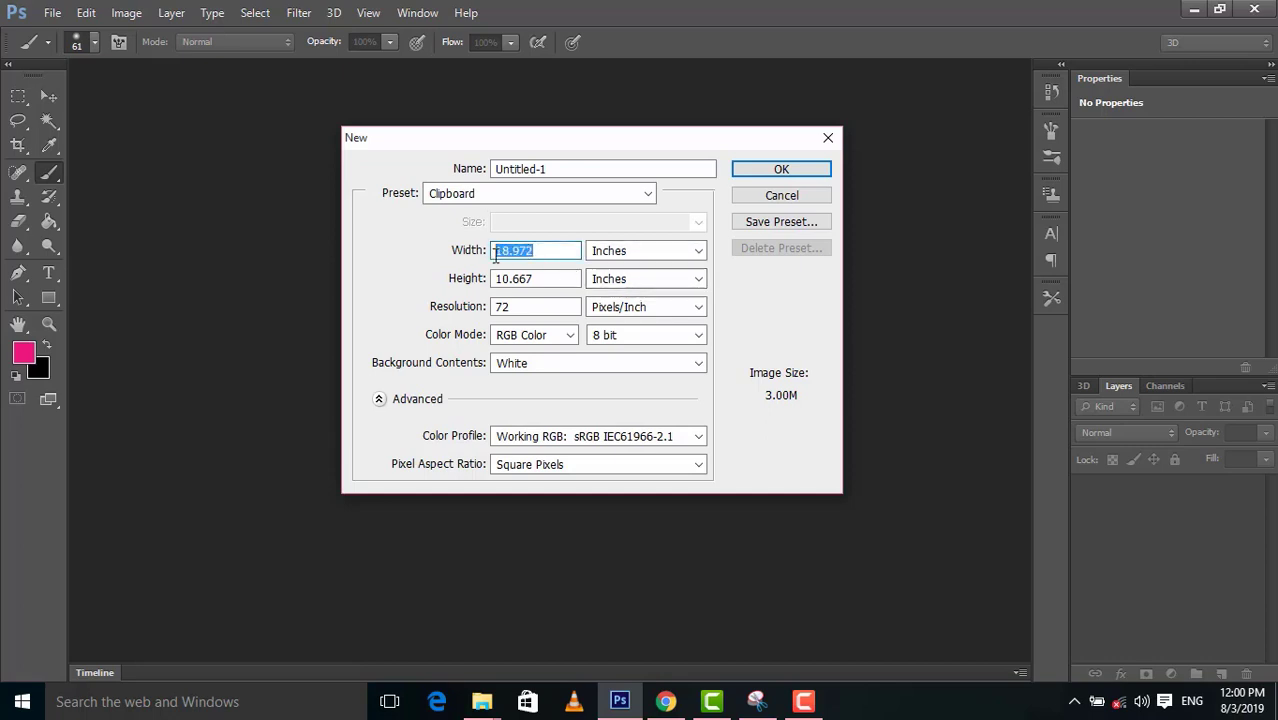
pyautogui.write('2')
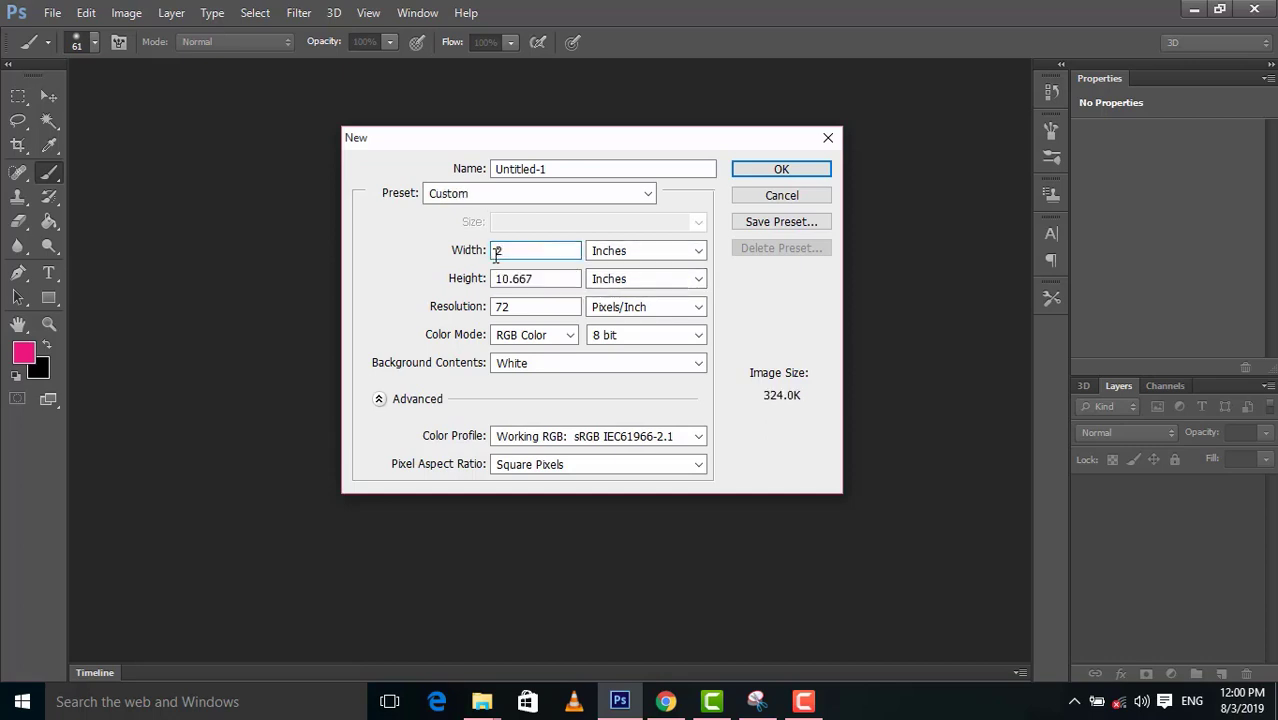
pyautogui.write('0')
pyautogui.click(532, 279)
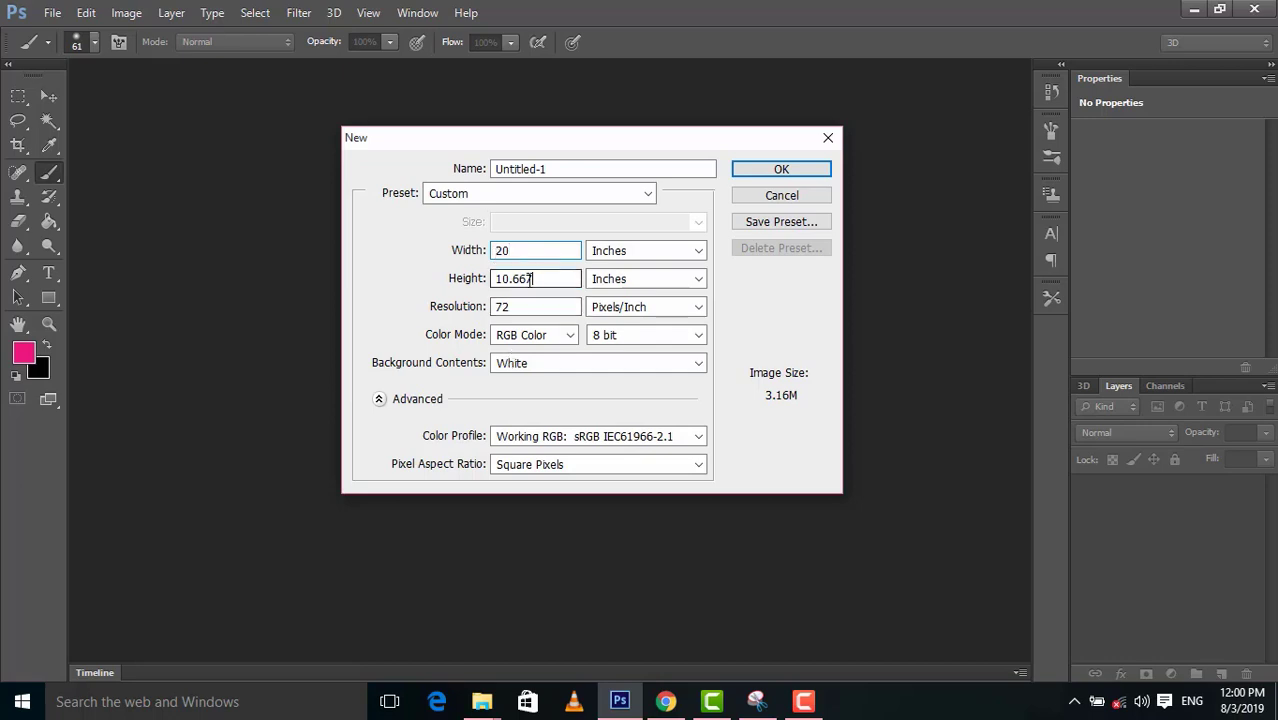
pyautogui.moveTo(532, 279); pyautogui.dragTo(513, 279)
pyautogui.press('BackSpace')
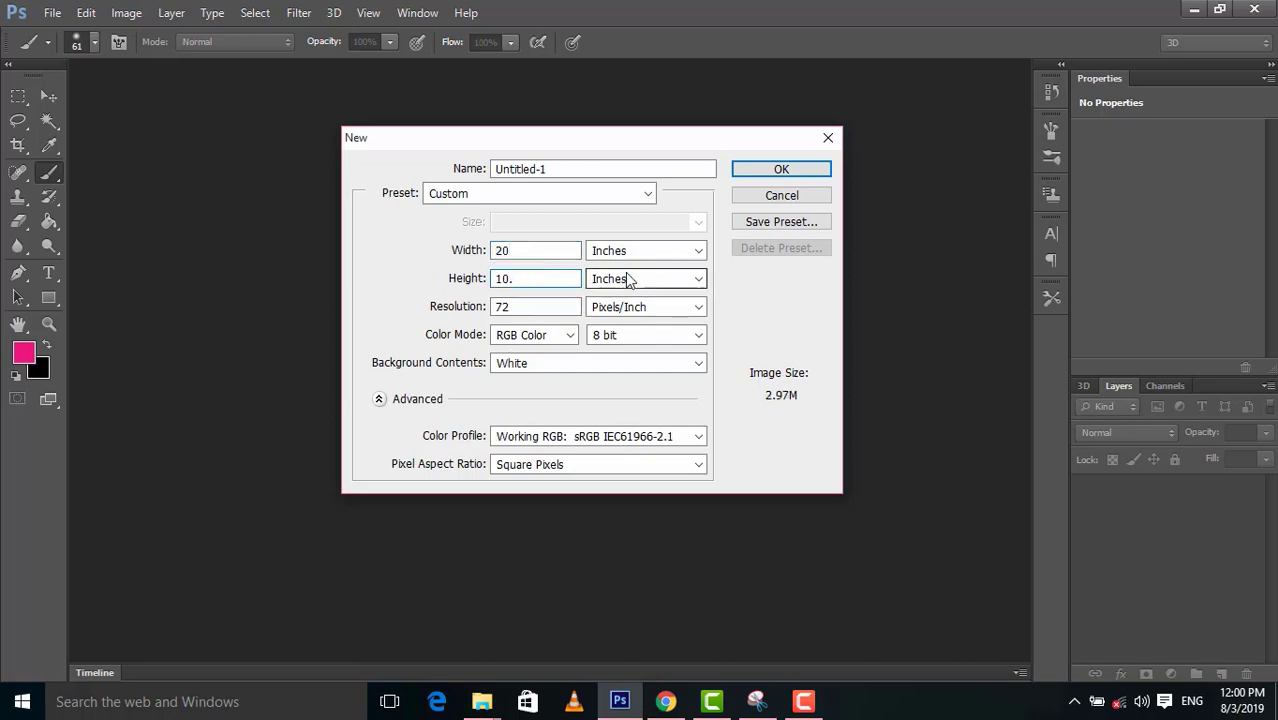
pyautogui.click(802, 170)
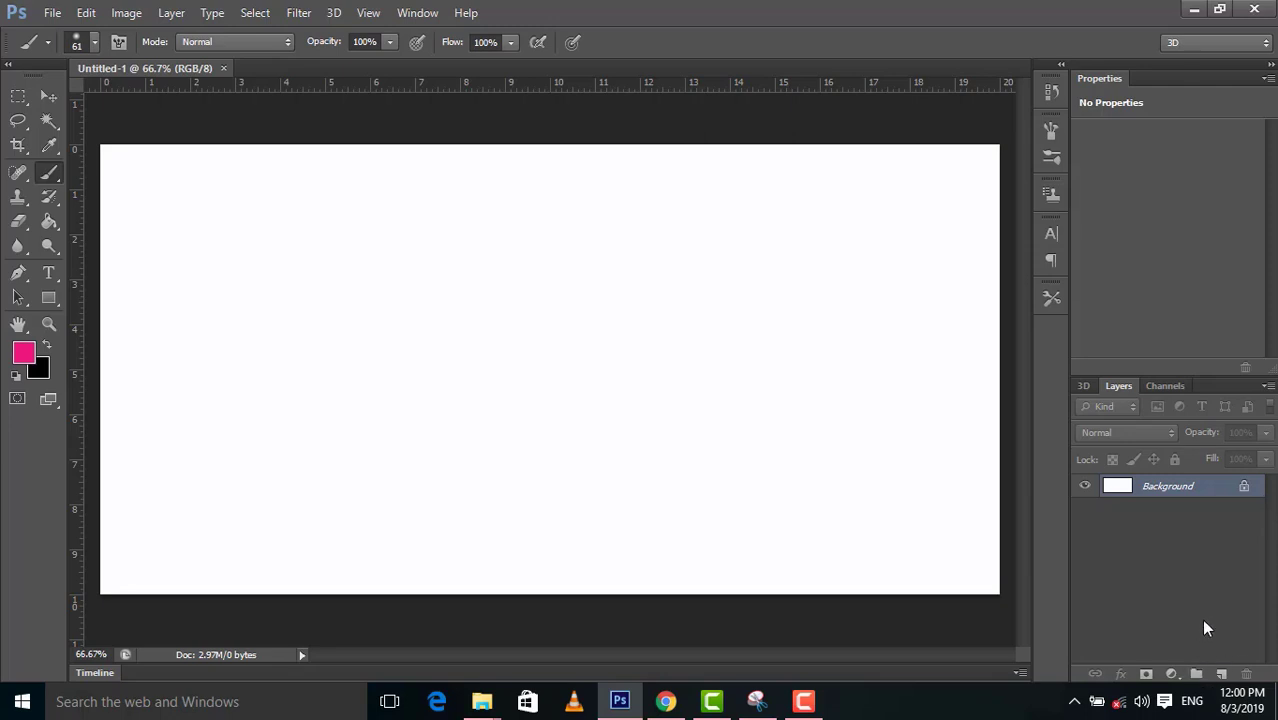
# - Add a new layer and paint a single pink dab left of the canvas centre with a 61 px brush at 0% hardness
pyautogui.click(1222, 673)
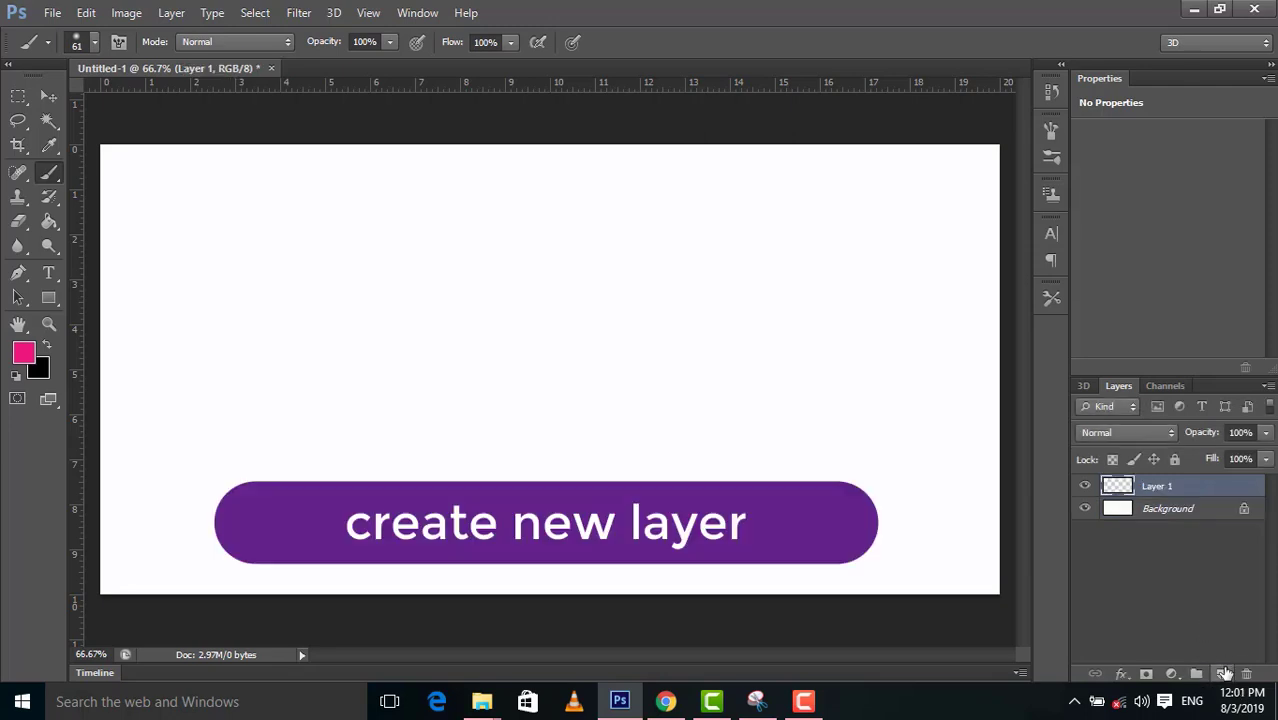
pyautogui.click(49, 173)
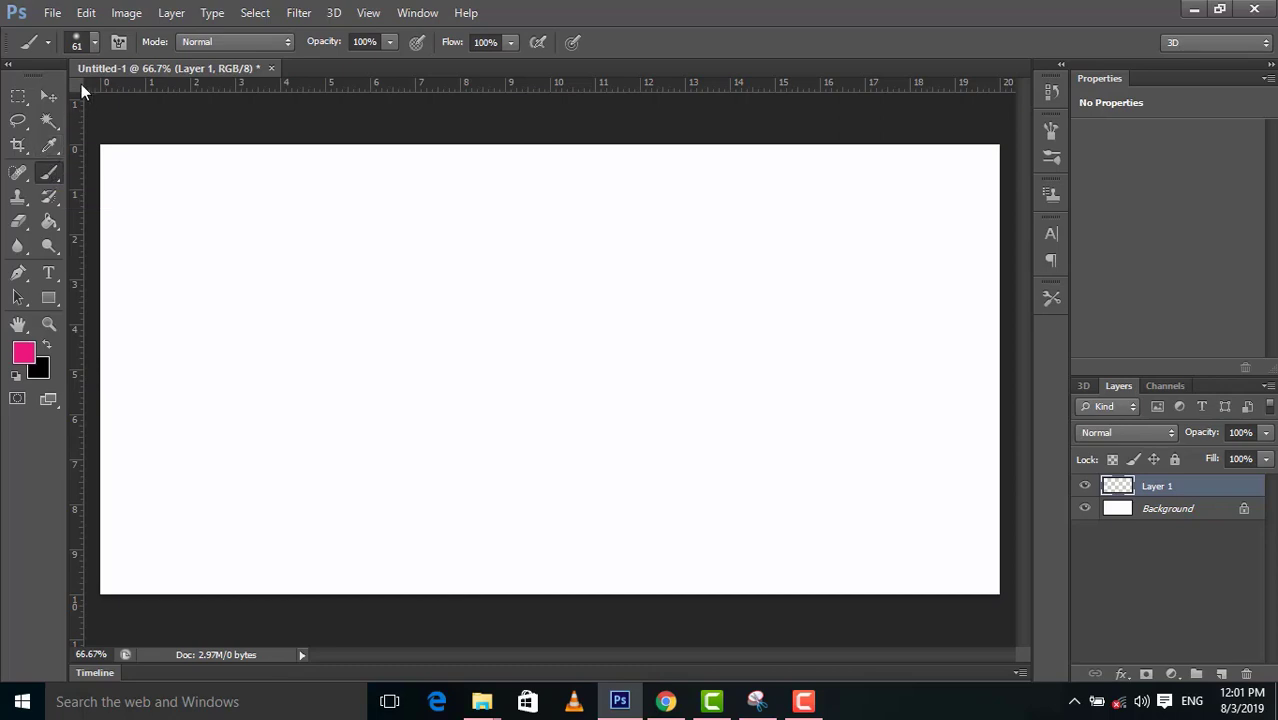
pyautogui.click(89, 49)
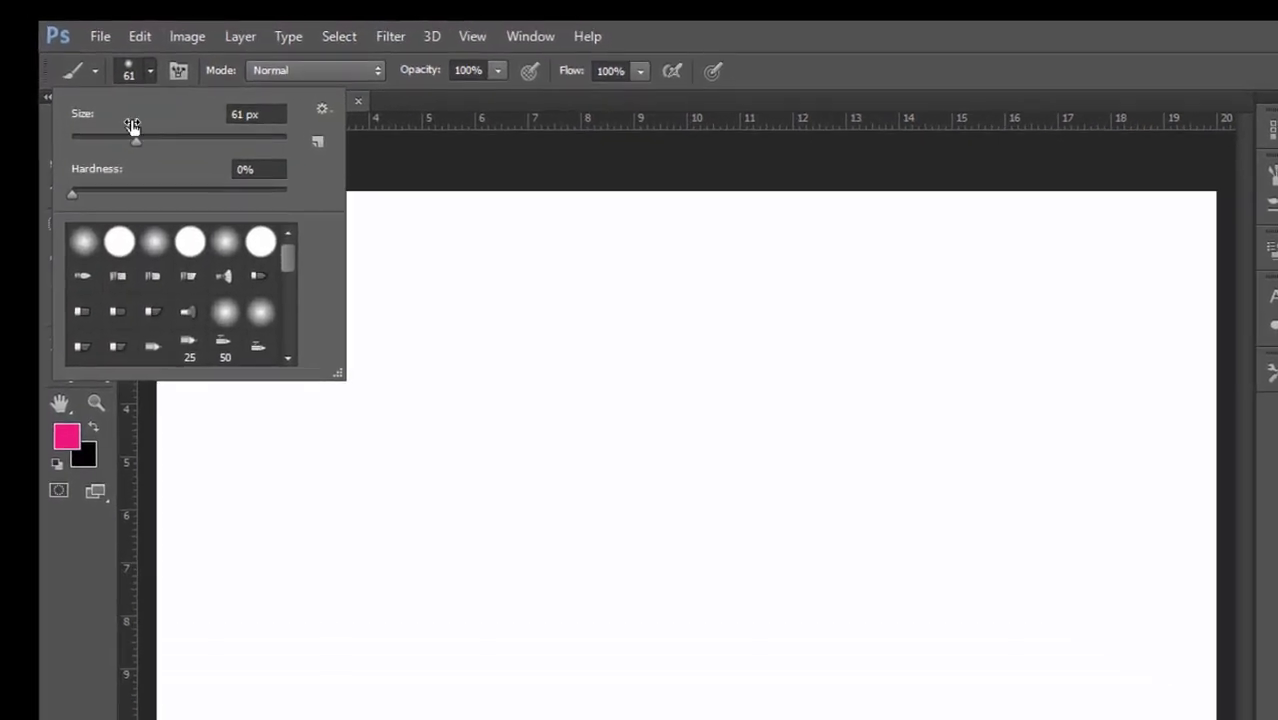
pyautogui.click(68, 199)
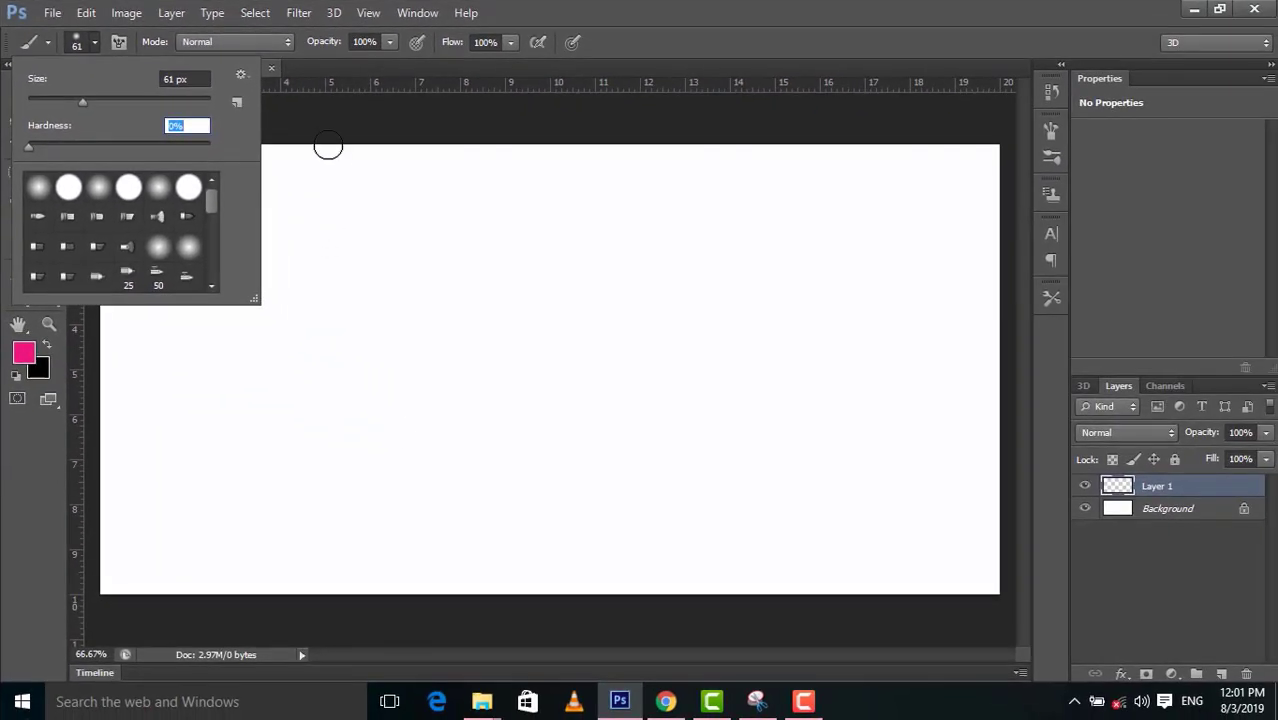
pyautogui.click(76, 40)
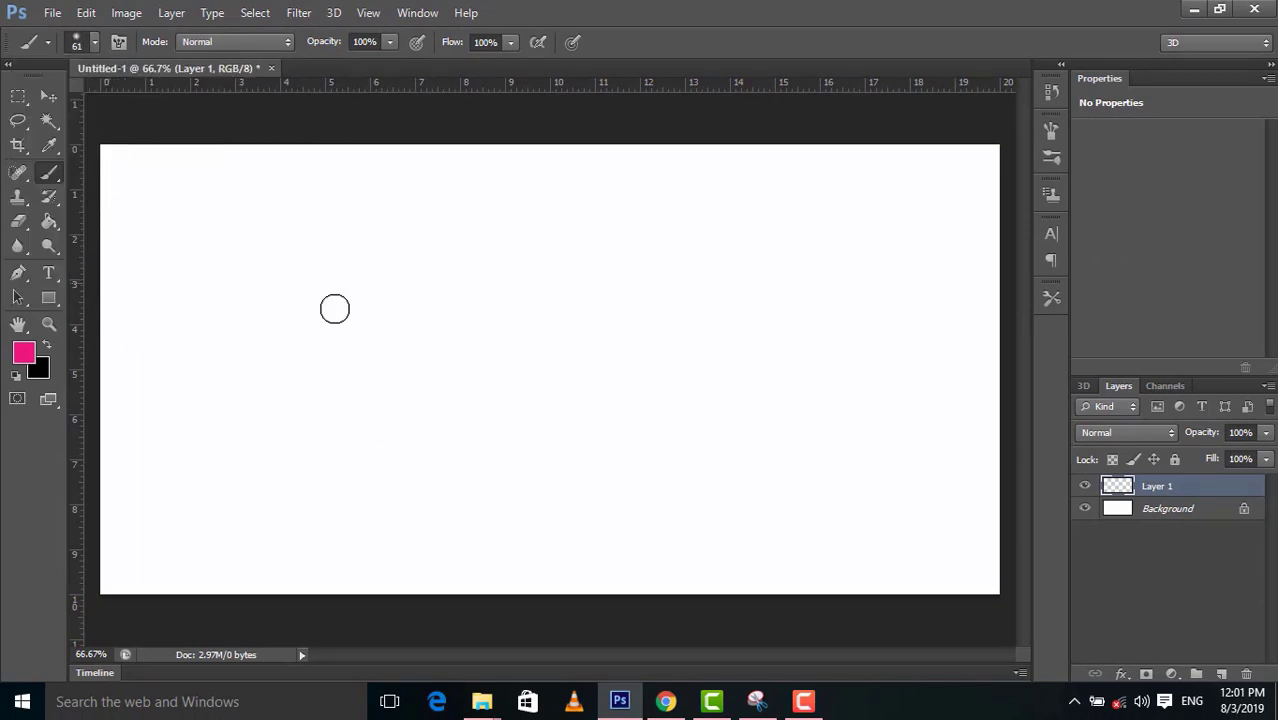
pyautogui.click(445, 363)
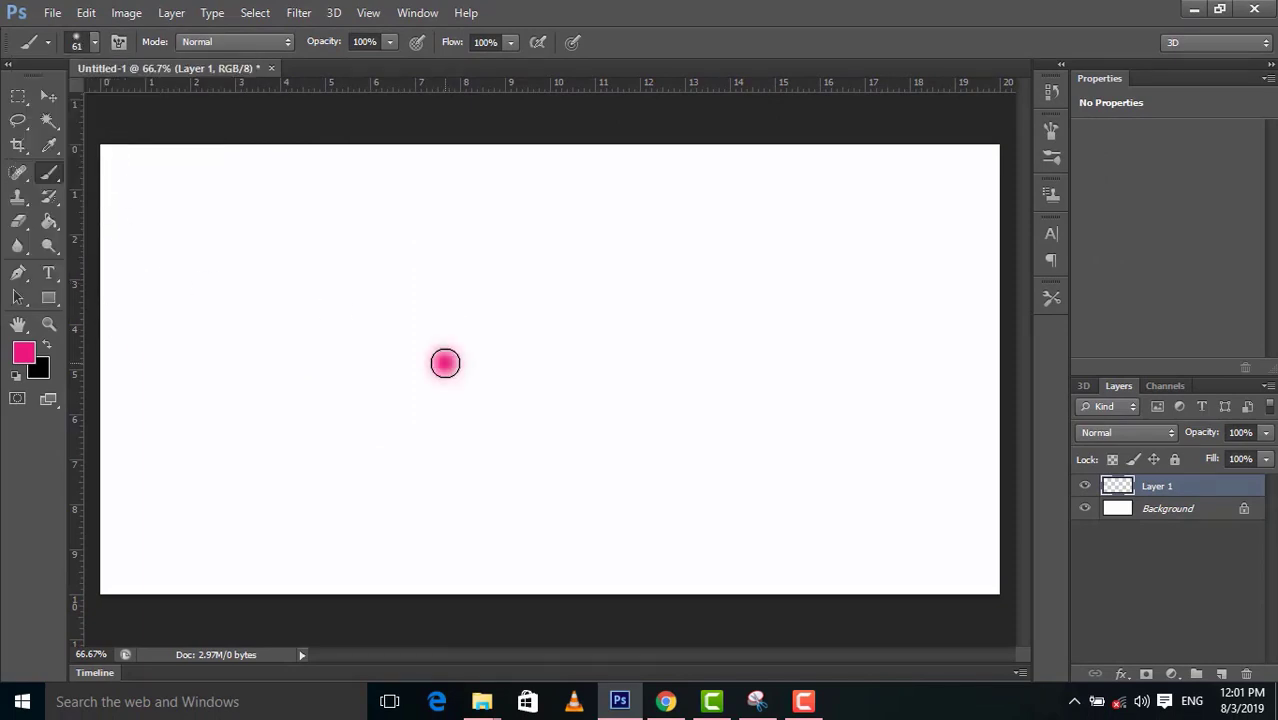
# - Scale the pink dab up to about 1145% and move it into the upper-left corner of the canvas
pyautogui.hotkey('ctrl', 't')
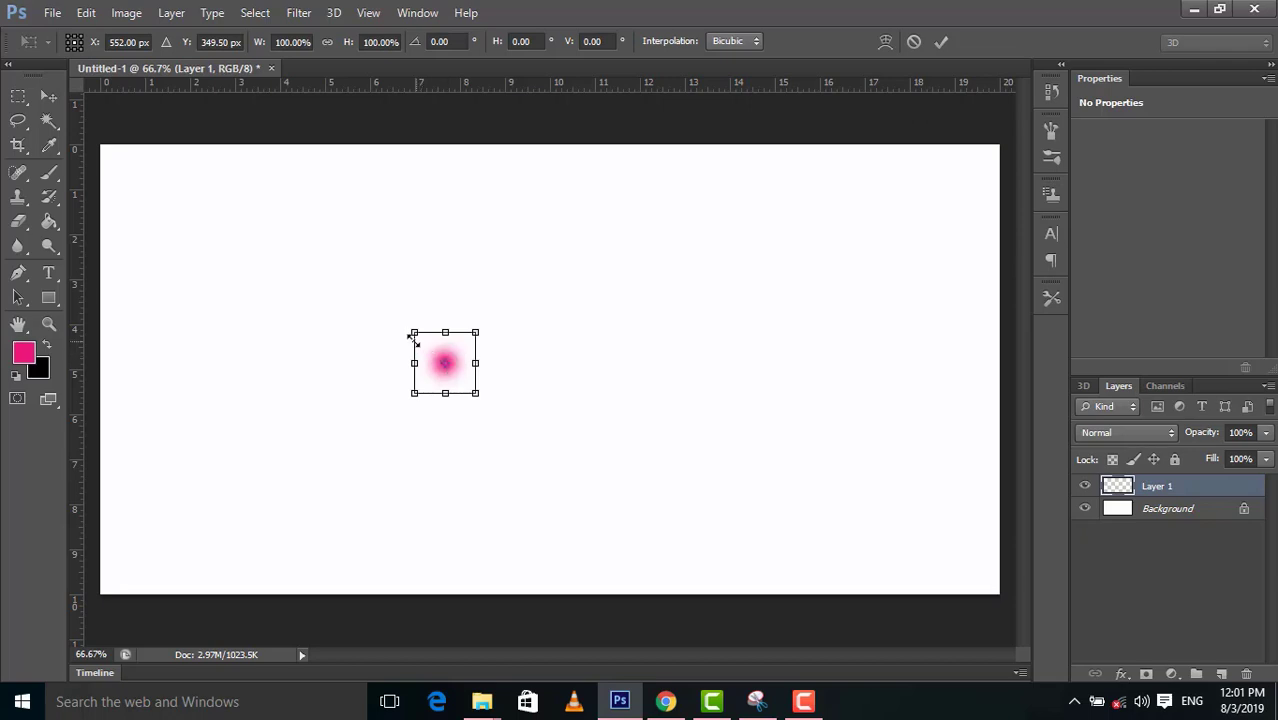
pyautogui.moveTo(408, 328); pyautogui.dragTo(30, 200)
pyautogui.moveTo(471, 391); pyautogui.dragTo(712, 628)
pyautogui.moveTo(452, 289); pyautogui.dragTo(231, 123)
pyautogui.moveTo(480, 448); pyautogui.dragTo(700, 540)
pyautogui.moveTo(305, 314); pyautogui.dragTo(211, 282)
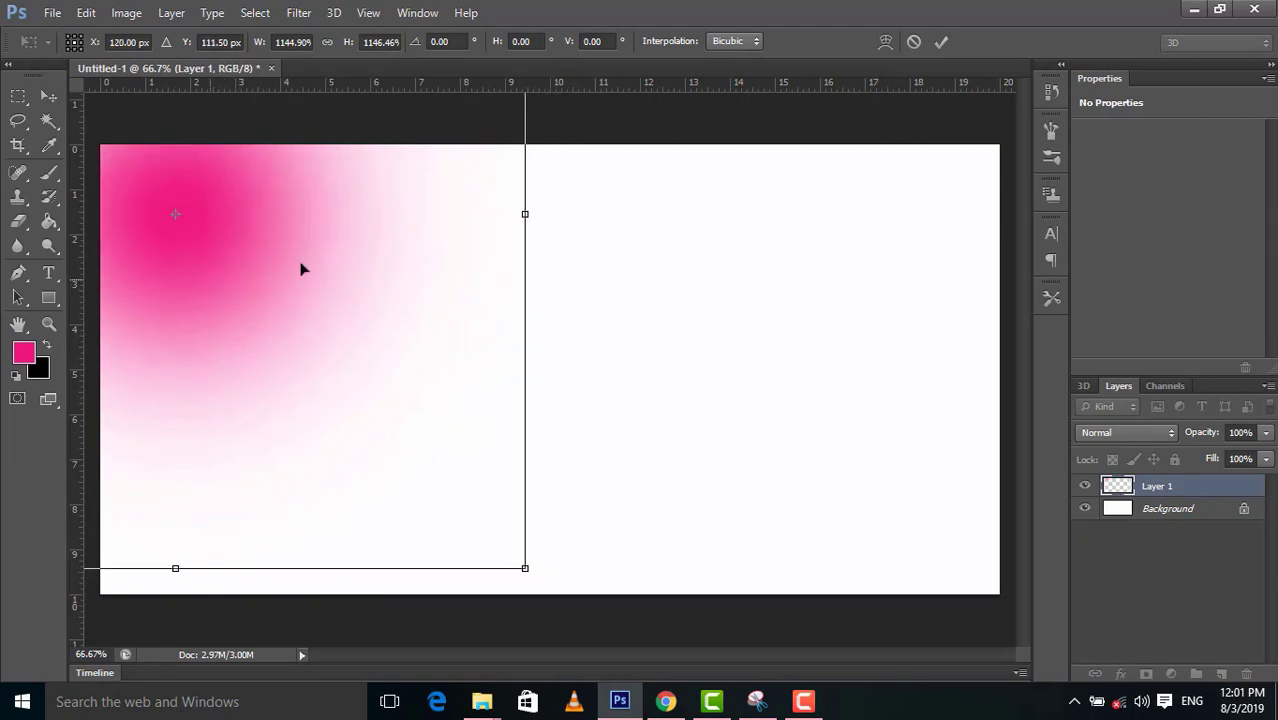
pyautogui.click(945, 42)
# - Add another new layer above the pink glow for the next brush colour
pyautogui.press('b')
pyautogui.hotkey('ctrl', 'shift', 'n')
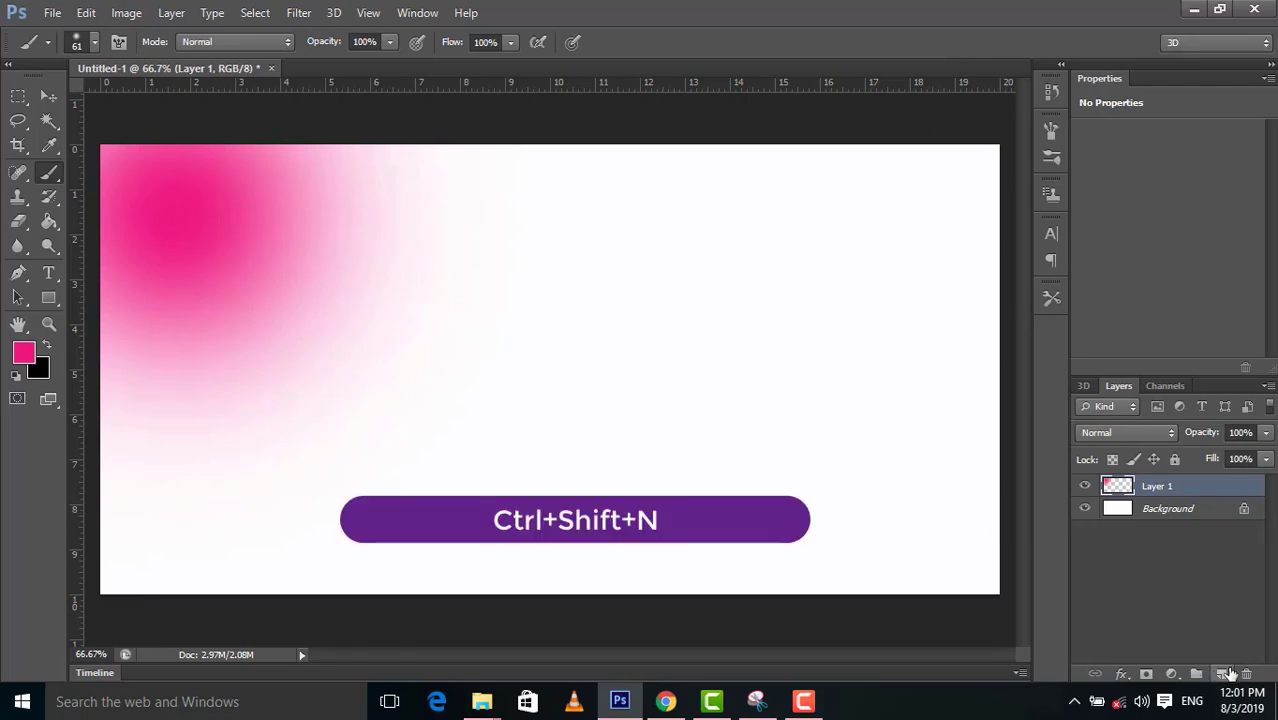
pyautogui.click(1224, 674)
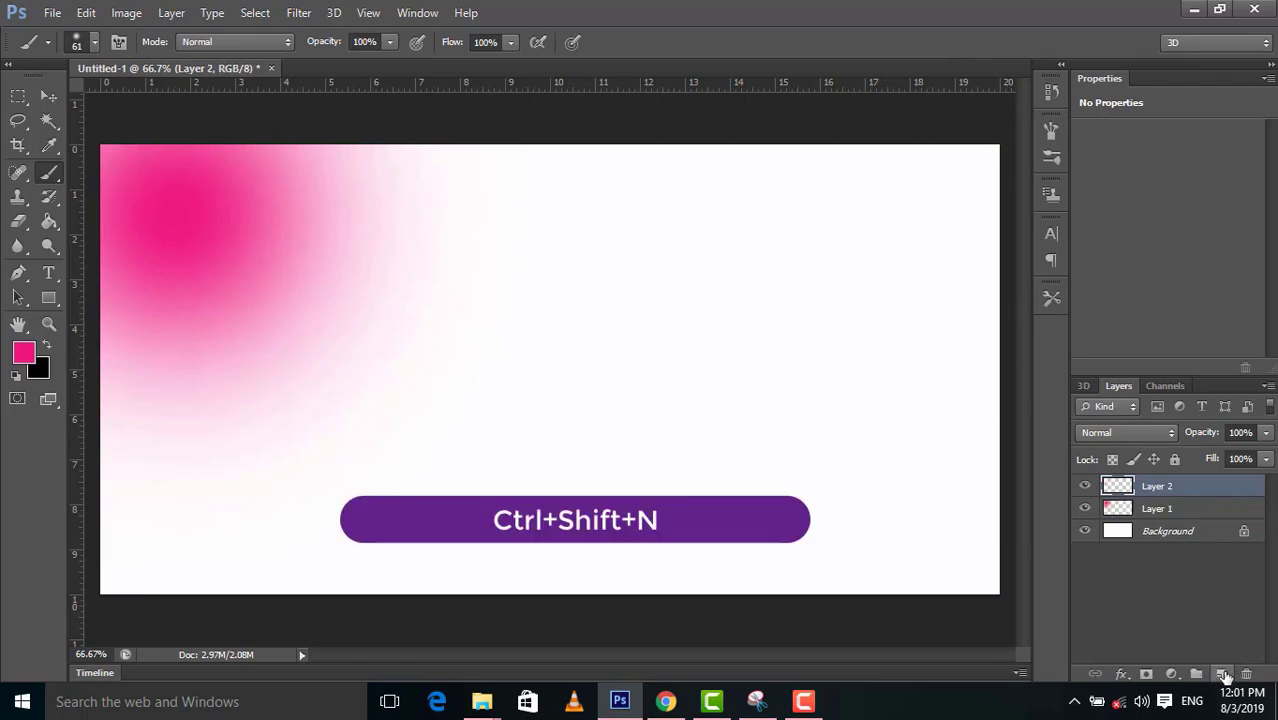
# - Set the foreground colour to yellow #e1ed1b and paint one soft dab in the lower right area of the canvas
pyautogui.click(22, 356)
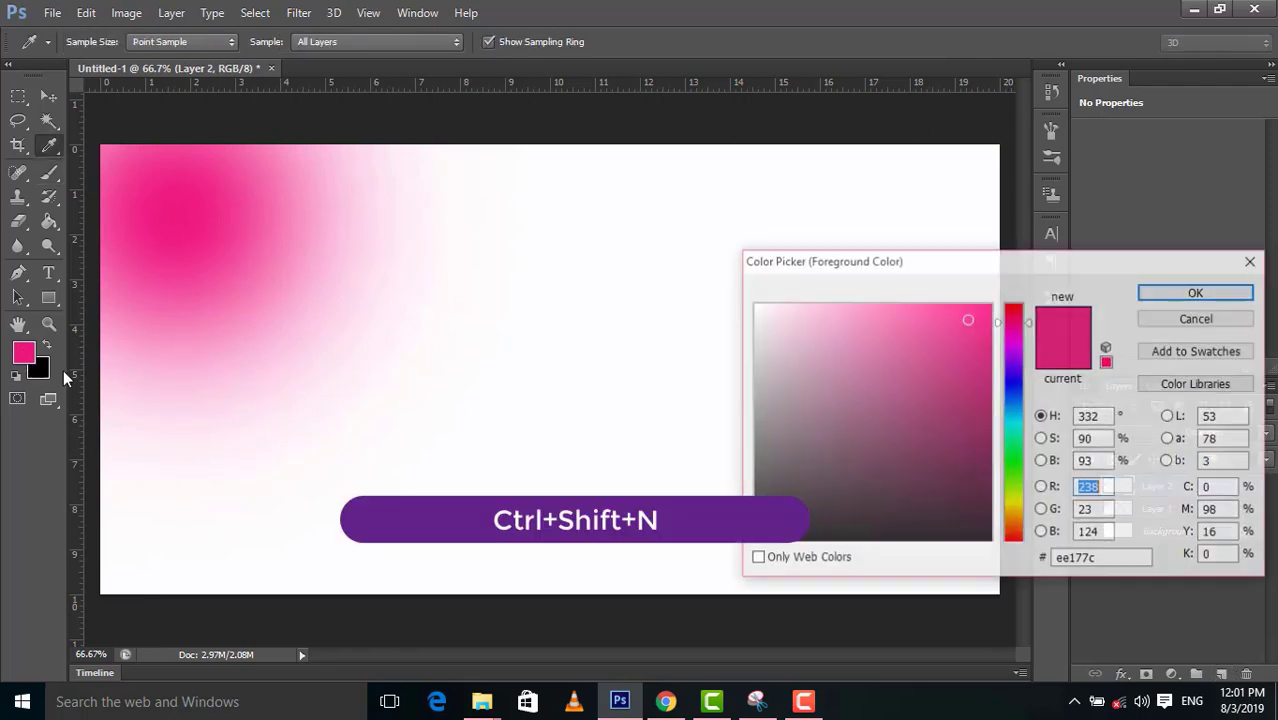
pyautogui.moveTo(997, 325); pyautogui.dragTo(1045, 505)
pyautogui.click(951, 317)
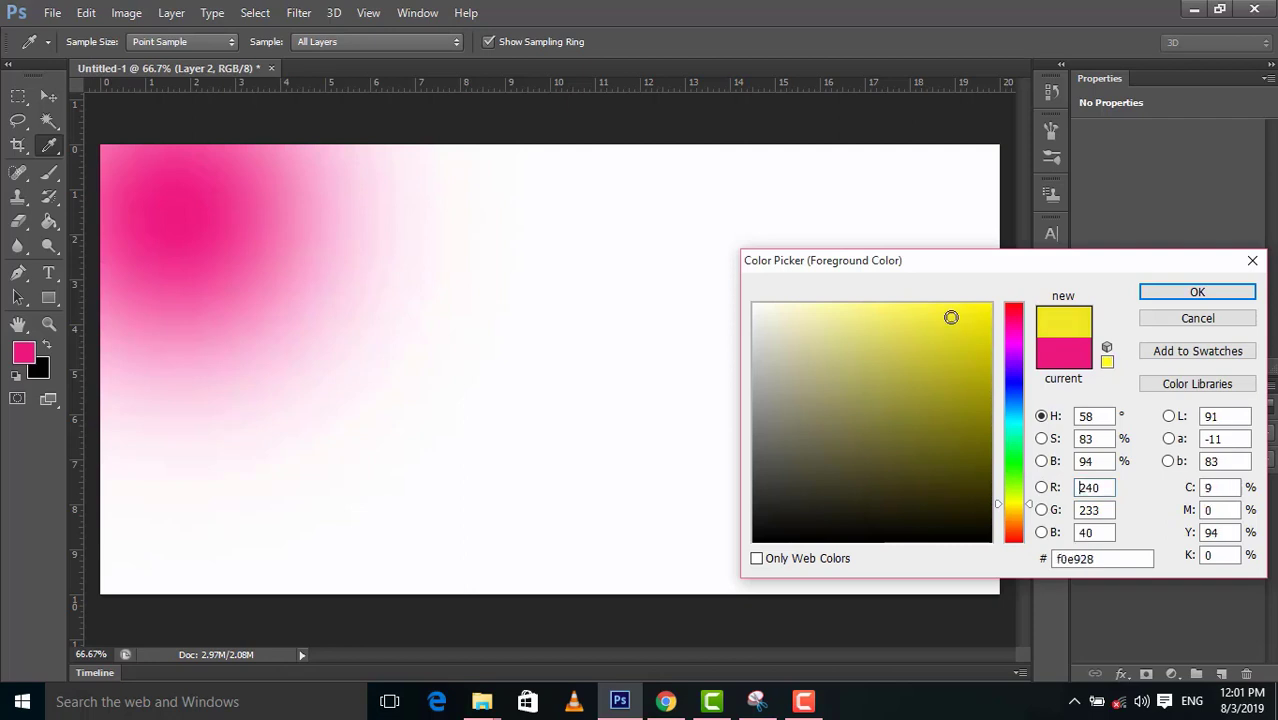
pyautogui.click(687, 306)
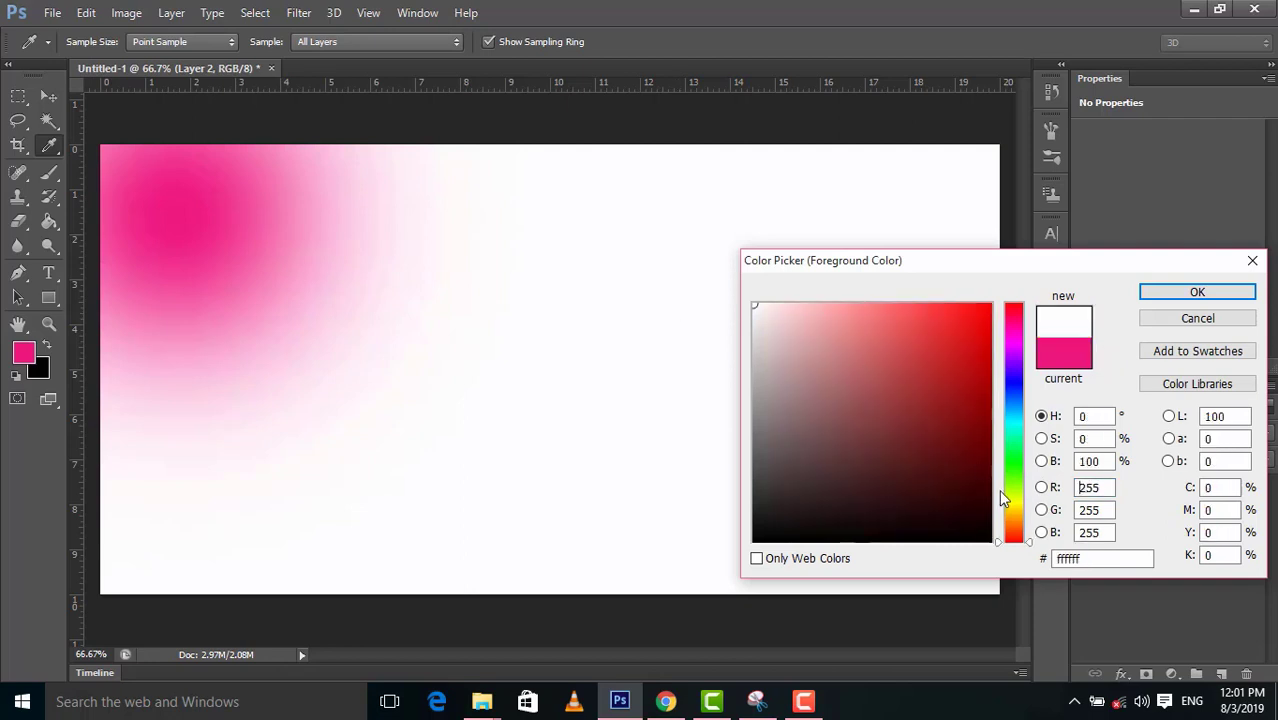
pyautogui.click(1014, 500)
pyautogui.moveTo(1014, 498); pyautogui.dragTo(1014, 497)
pyautogui.click(961, 318)
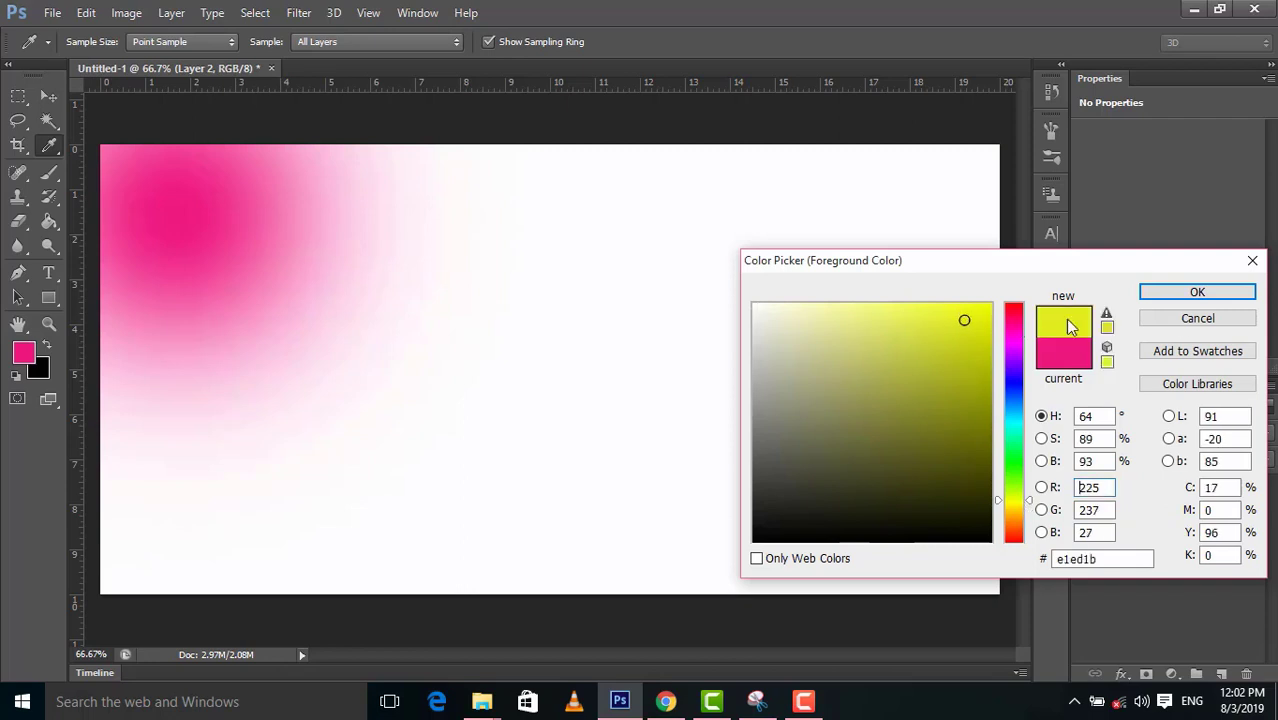
pyautogui.click(1150, 296)
pyautogui.press('b')
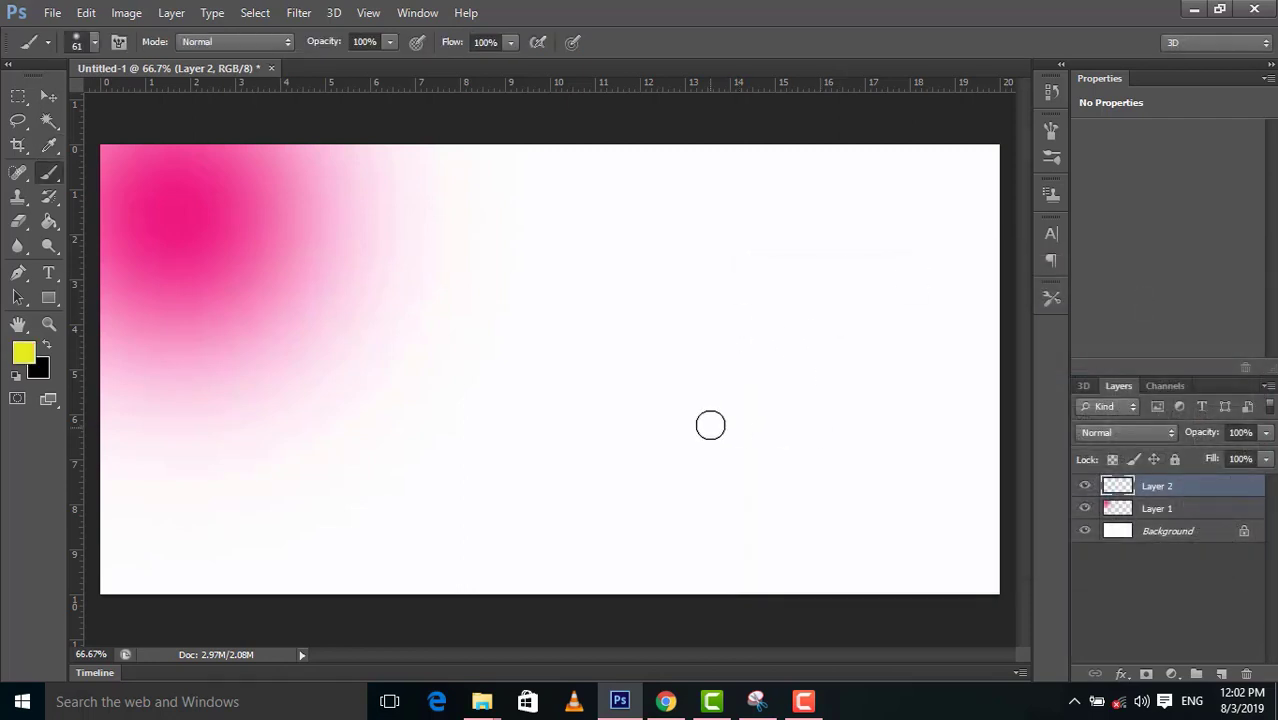
pyautogui.click(713, 418)
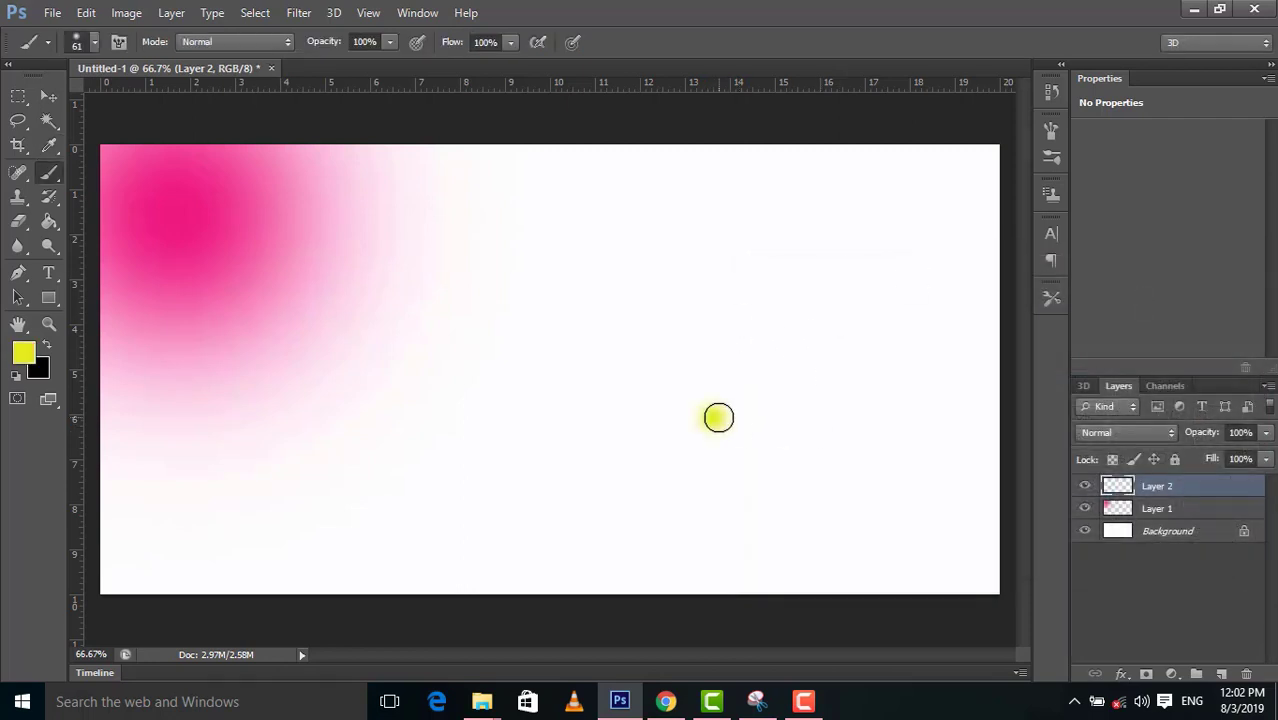
# - Scale the yellow dab up to about 1094% and move it into the lower-left corner of the canvas
pyautogui.hotkey('ctrl', 't')
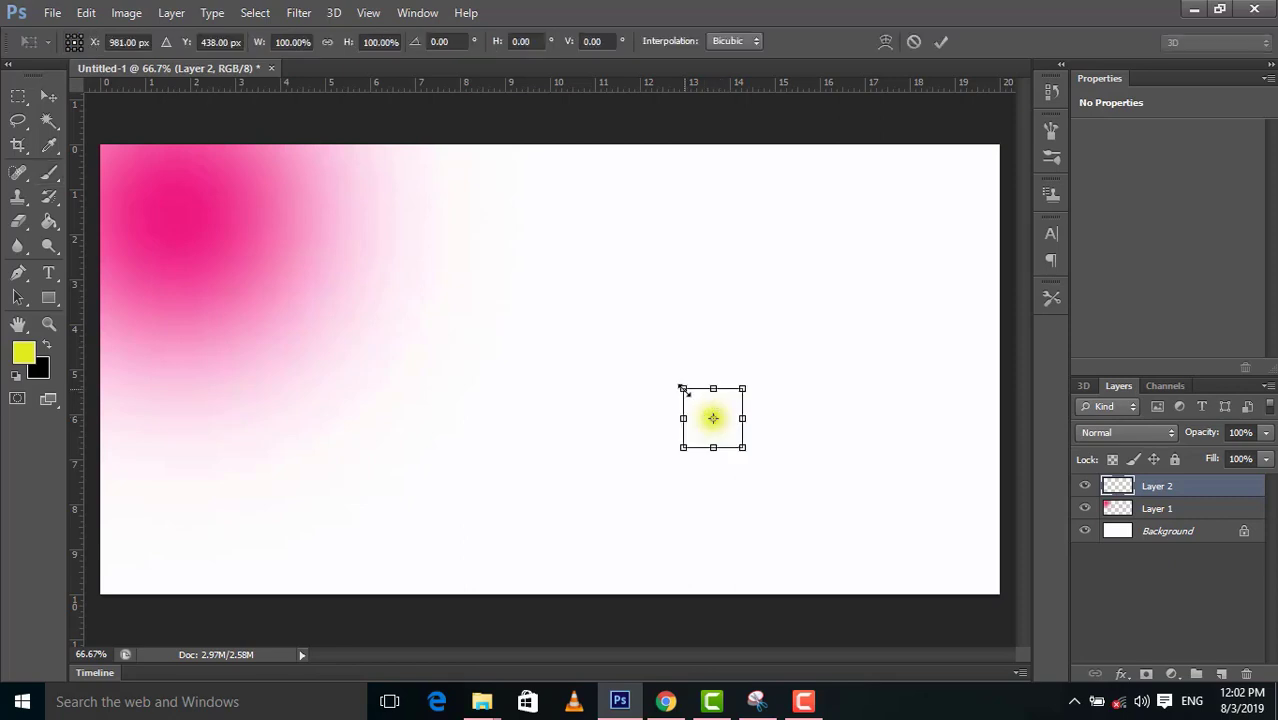
pyautogui.moveTo(681, 387); pyautogui.dragTo(200, 172)
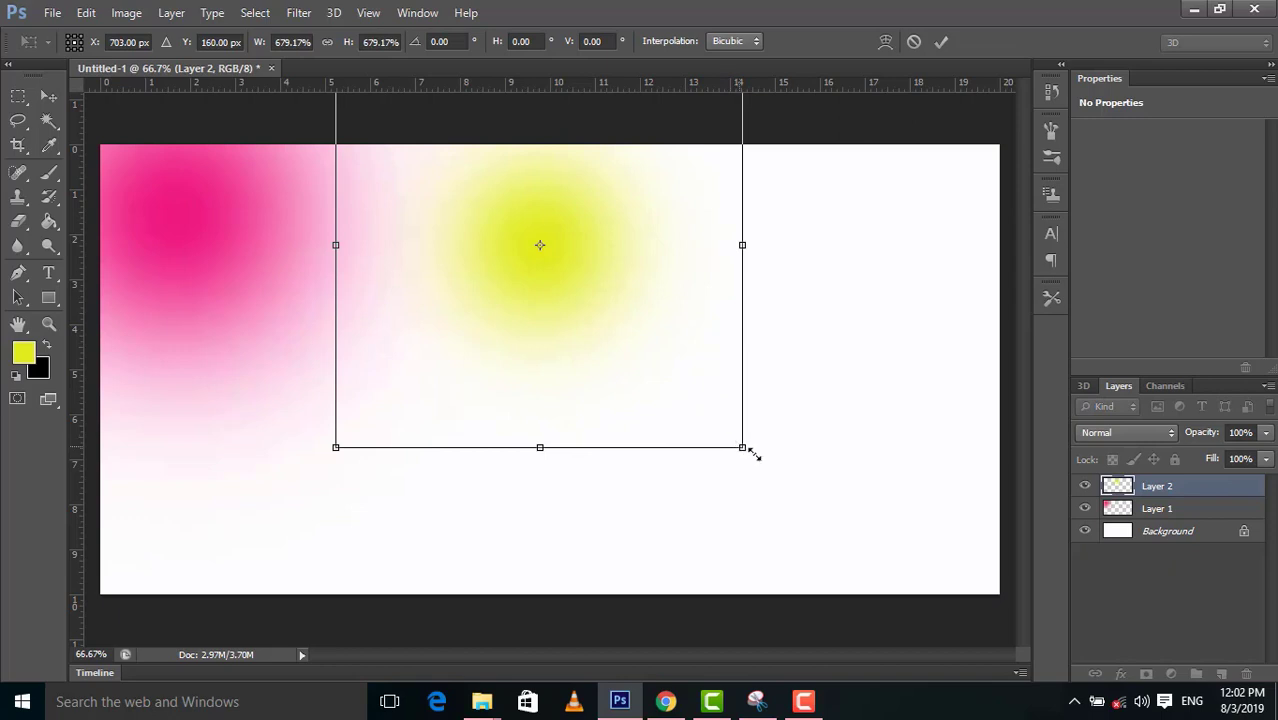
pyautogui.moveTo(754, 455); pyautogui.dragTo(1002, 700)
pyautogui.moveTo(699, 385); pyautogui.dragTo(238, 522)
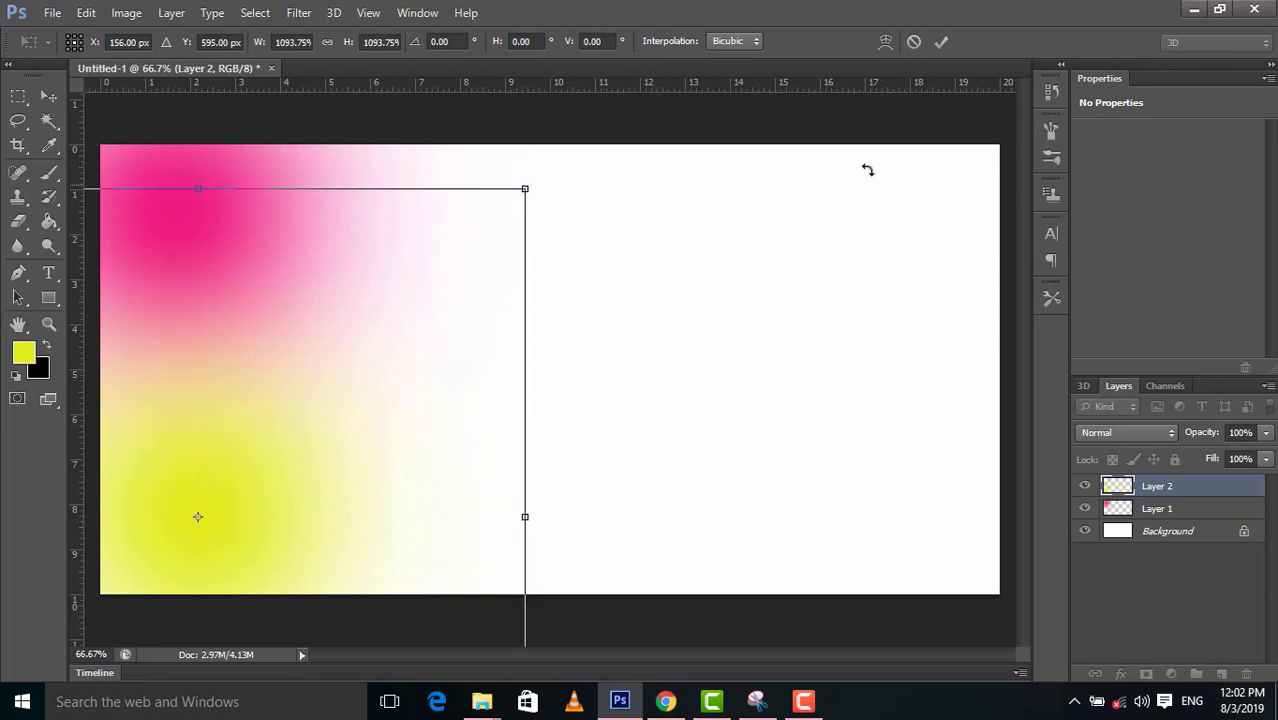
pyautogui.click(941, 42)
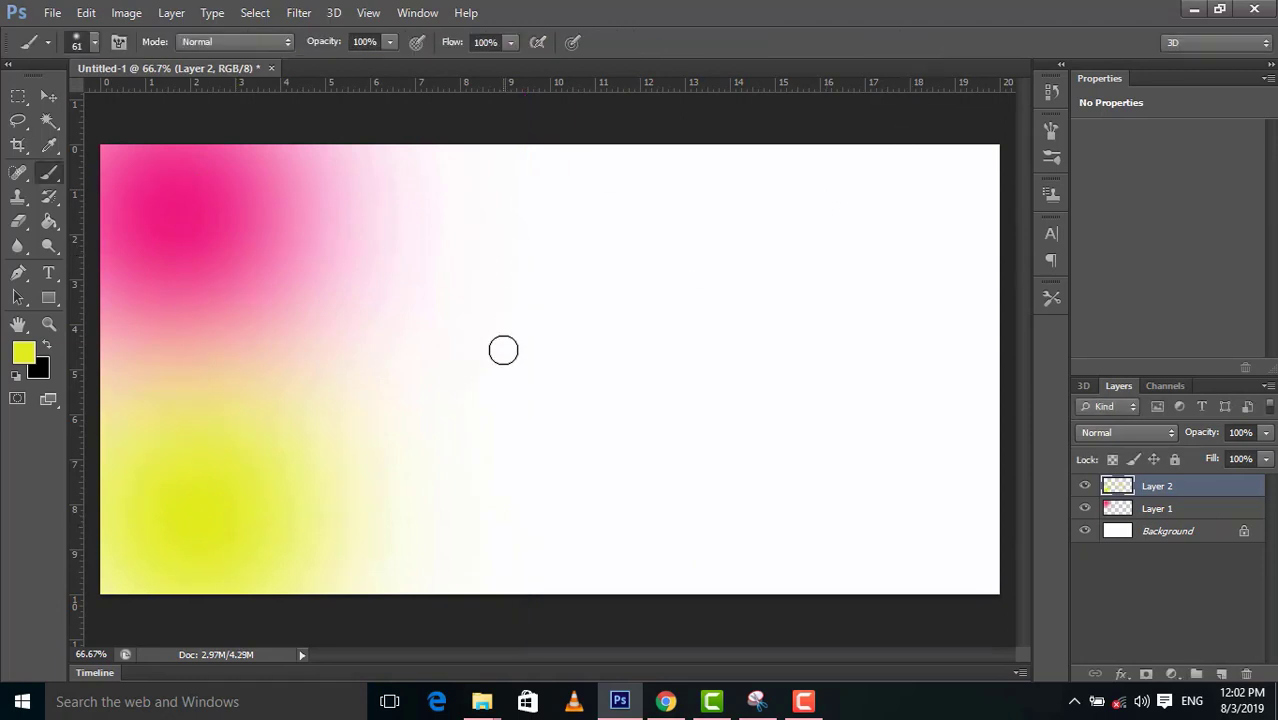
# - Add a third new layer and set the foreground colour to purple #7e1bed for the brush
pyautogui.click(1219, 672)
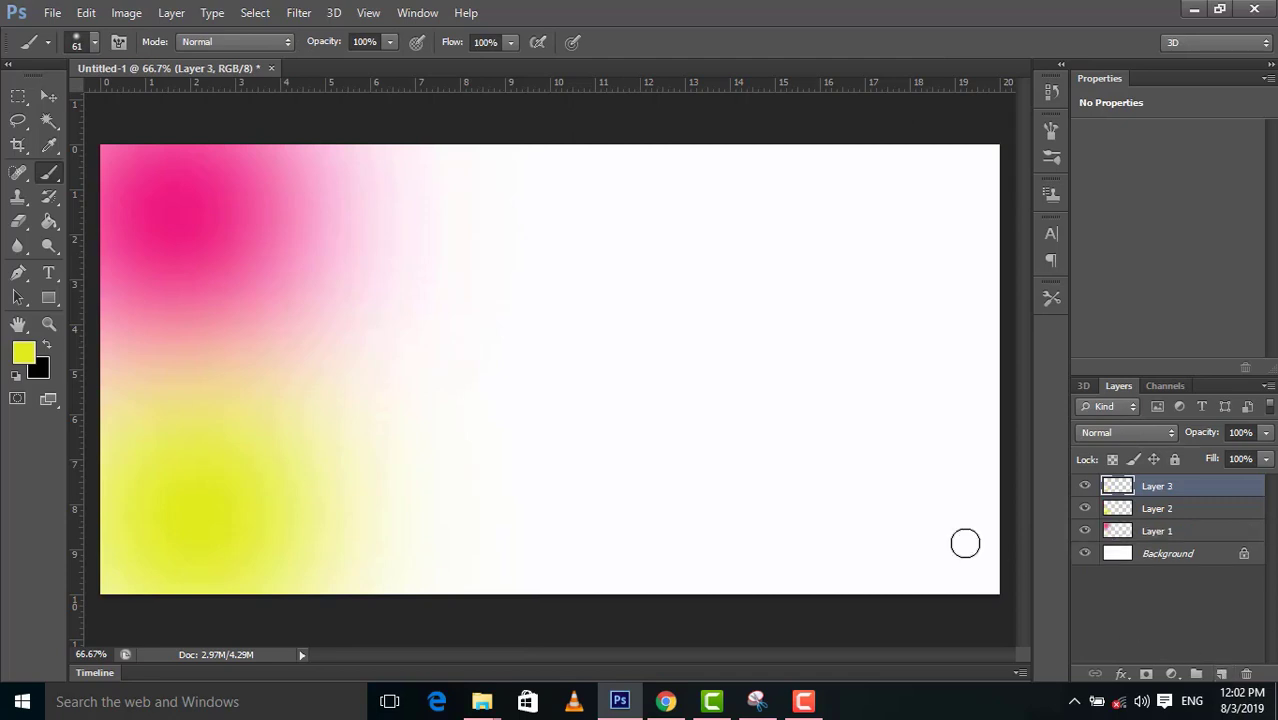
pyautogui.click(24, 353)
pyautogui.click(1010, 381)
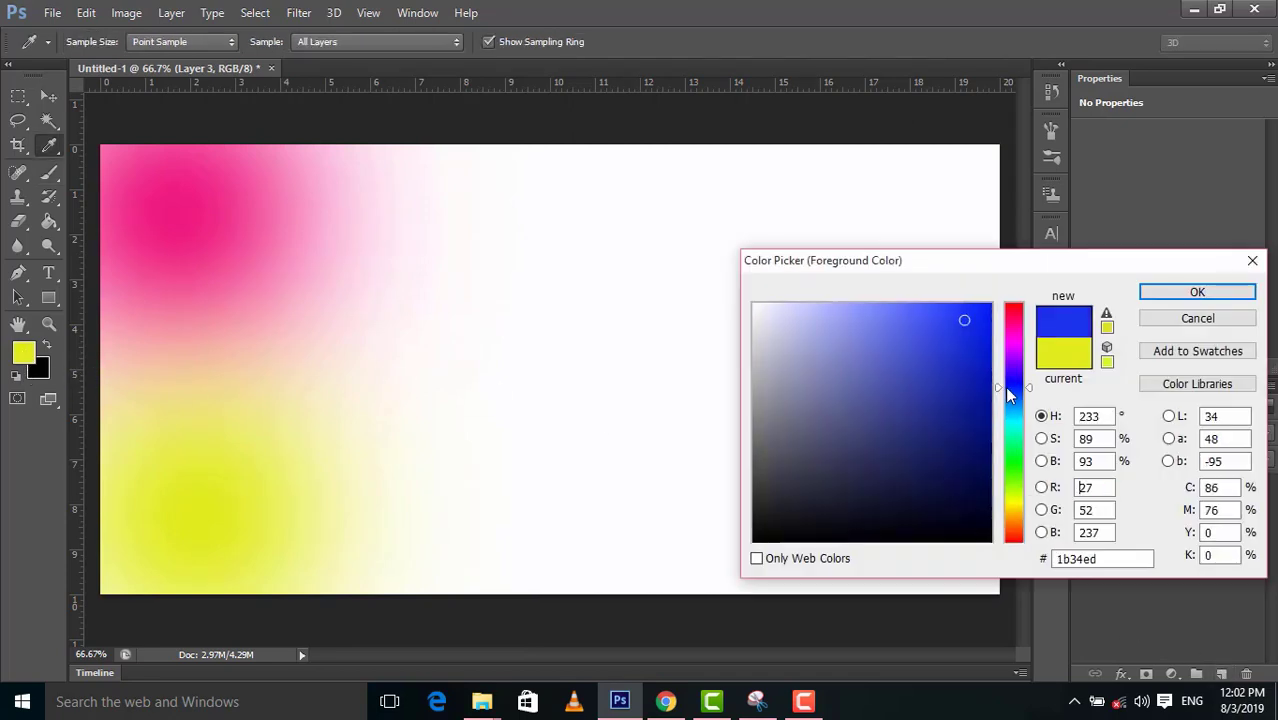
pyautogui.moveTo(1009, 379); pyautogui.dragTo(1010, 363)
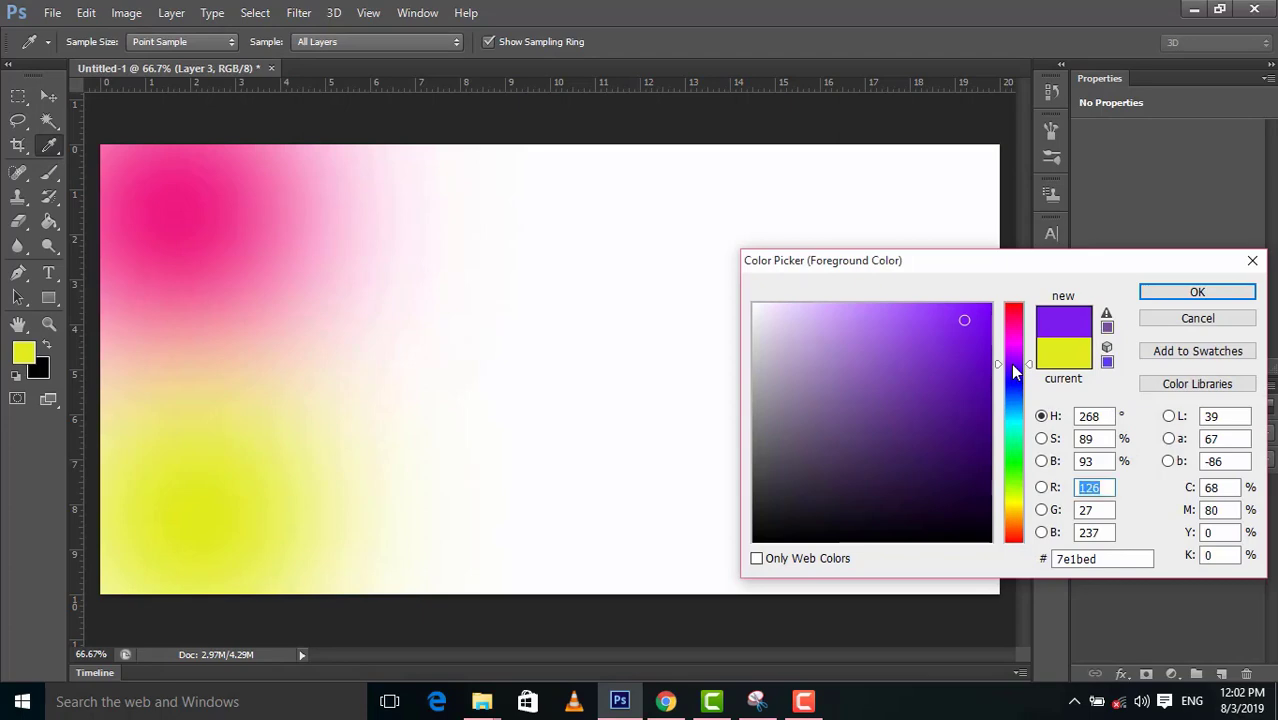
pyautogui.click(1197, 292)
pyautogui.press('b')
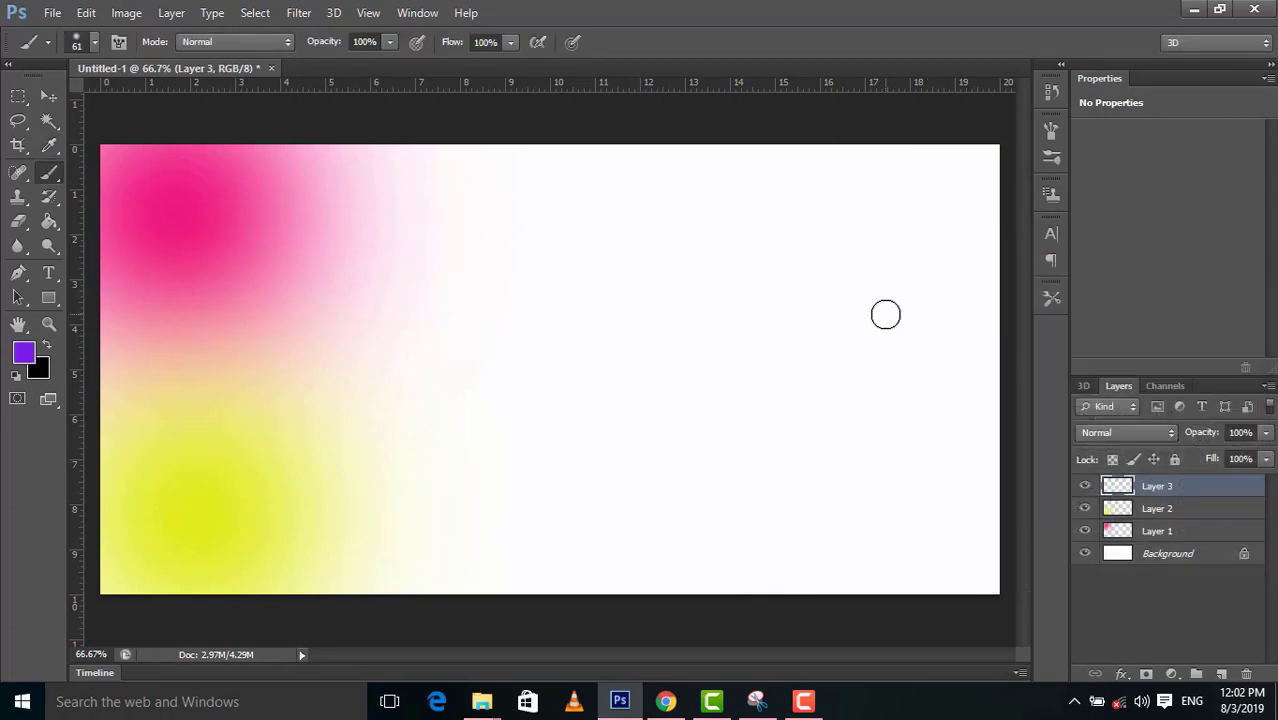
# - Paint one soft purple dab, scale it up to about 1158% and move it to the upper middle of the canvas
pyautogui.click(884, 315)
pyautogui.hotkey('ctrl', 'r')
pyautogui.hotkey('ctrl', 't')
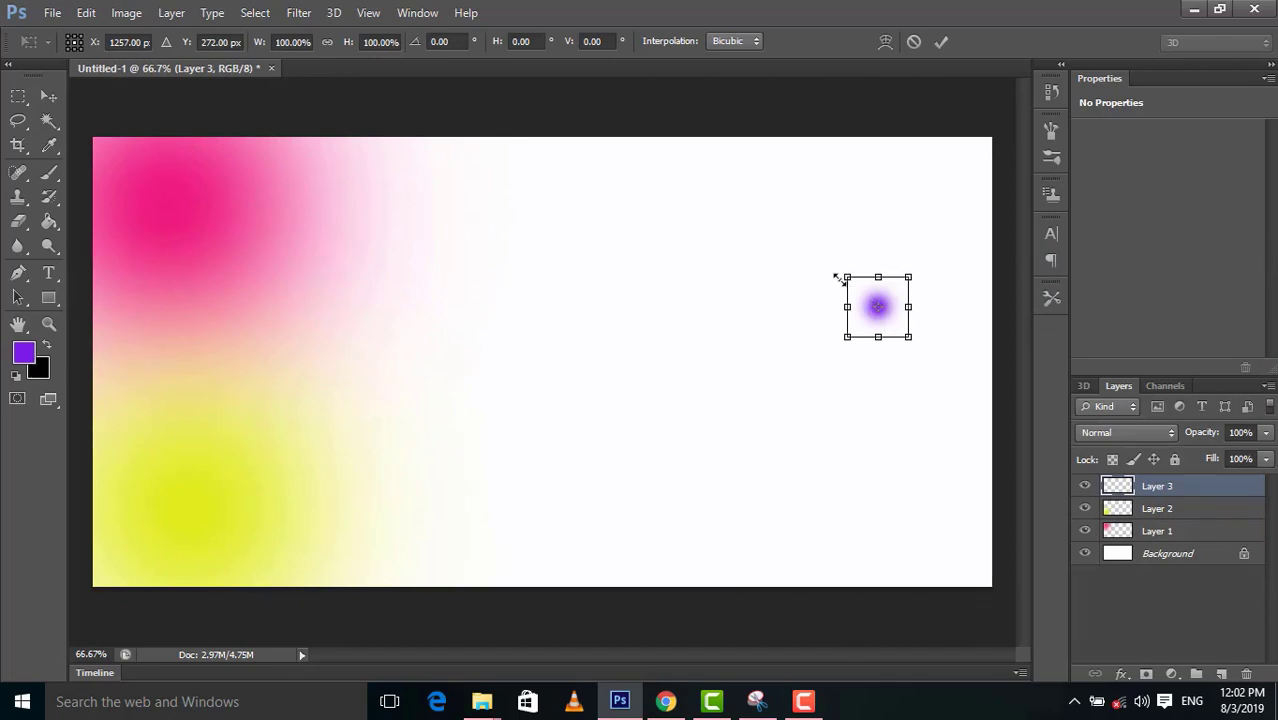
pyautogui.moveTo(839, 274); pyautogui.dragTo(377, 203)
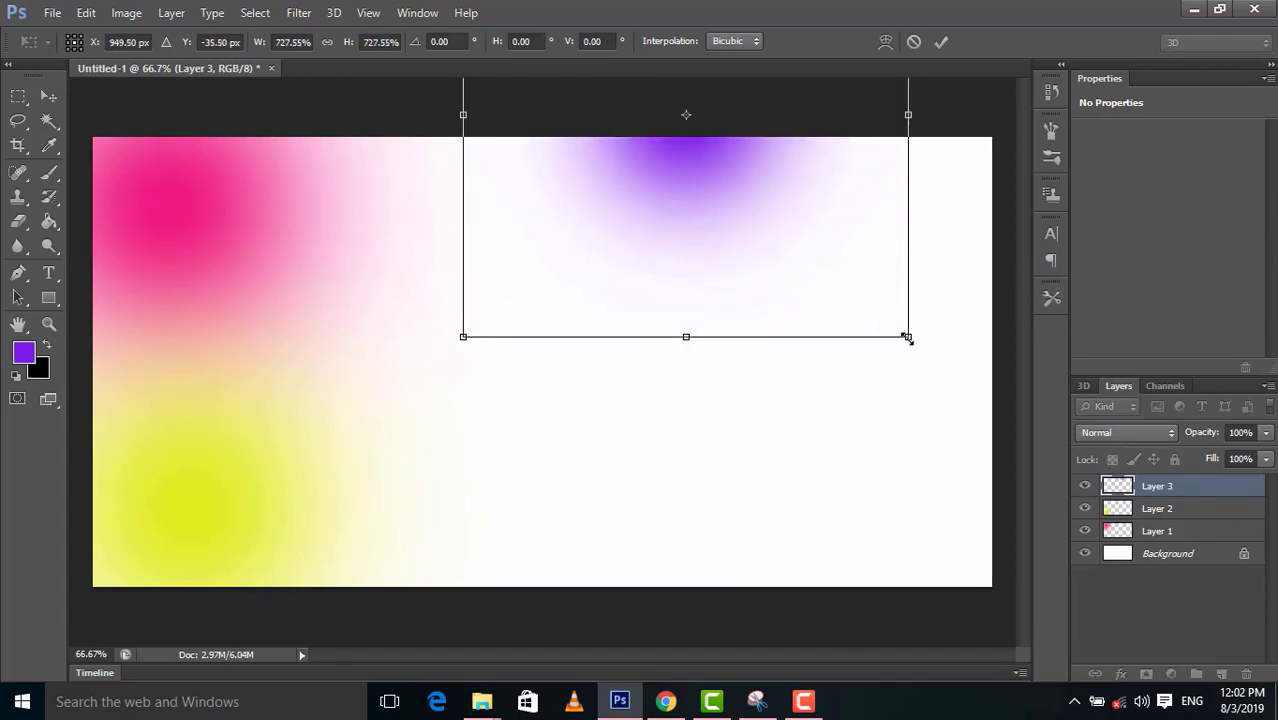
pyautogui.moveTo(907, 338); pyautogui.dragTo(1170, 600)
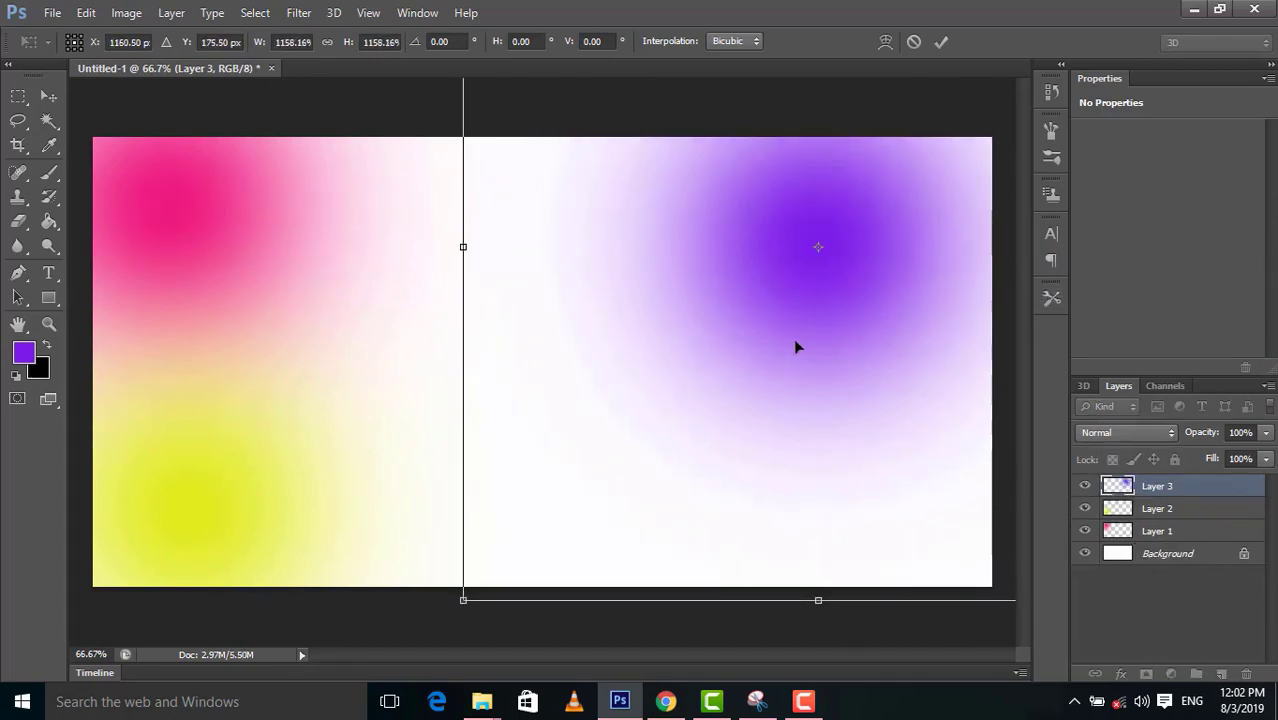
pyautogui.moveTo(796, 346); pyautogui.dragTo(477, 323)
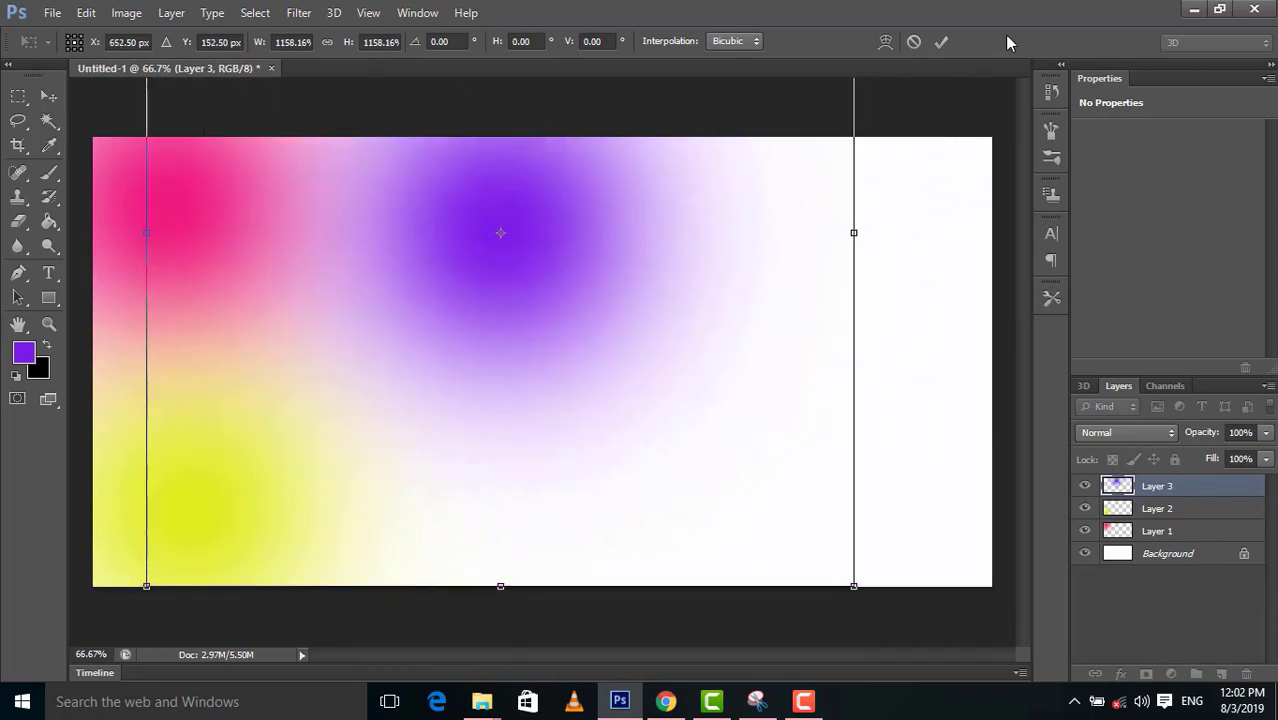
pyautogui.click(940, 42)
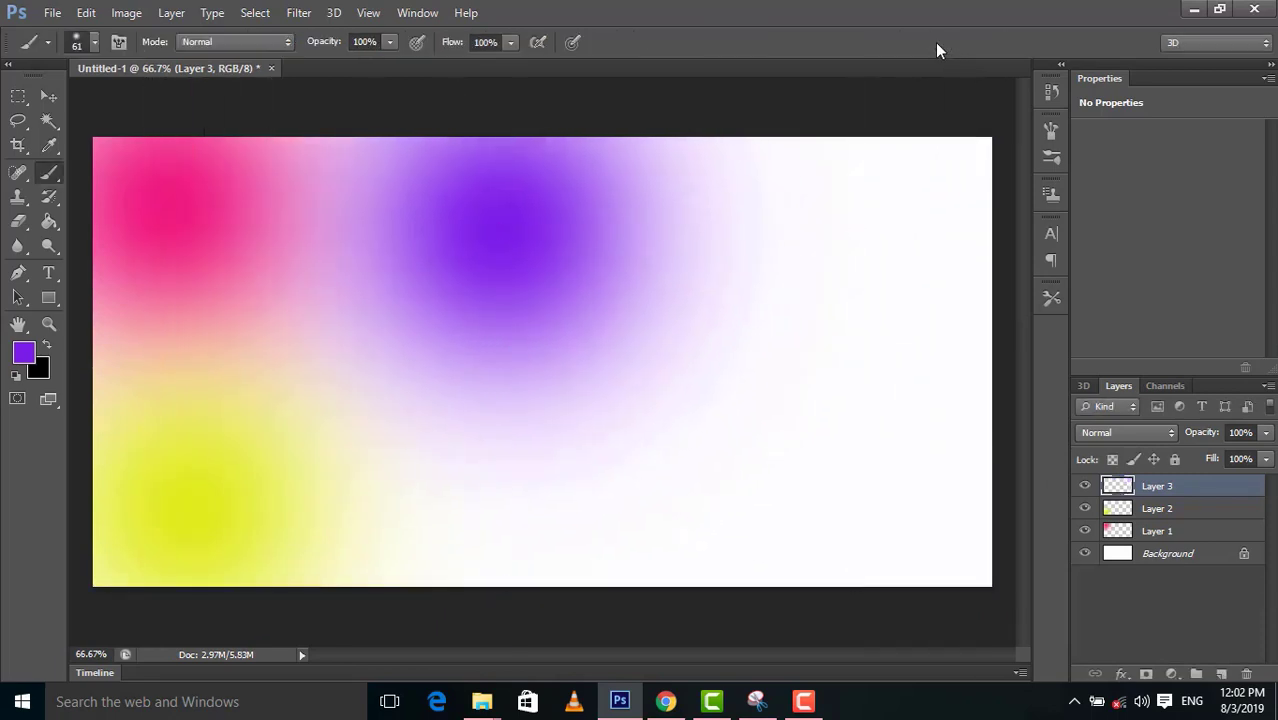
# - Add a fourth new layer and set the brush's foreground colour to burnt orange #b25121
pyautogui.click(1222, 673)
pyautogui.press('i')
pyautogui.click(33, 357)
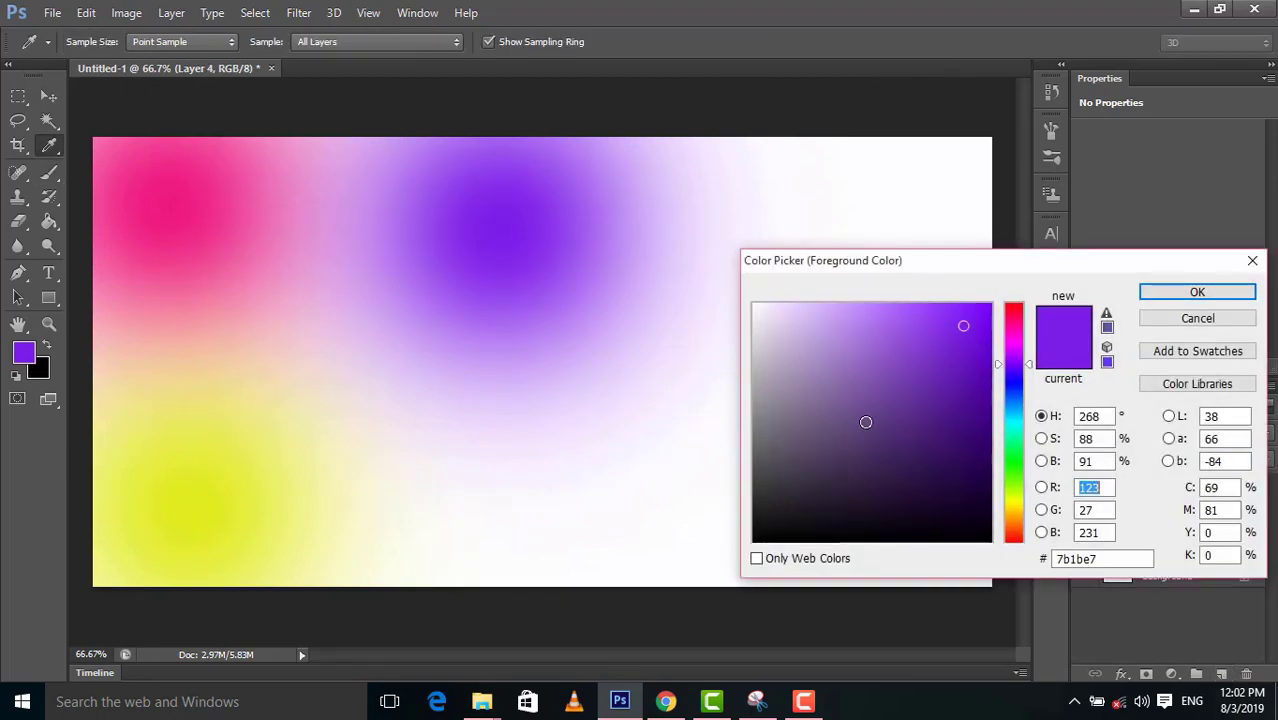
pyautogui.moveTo(1011, 364); pyautogui.dragTo(1040, 529)
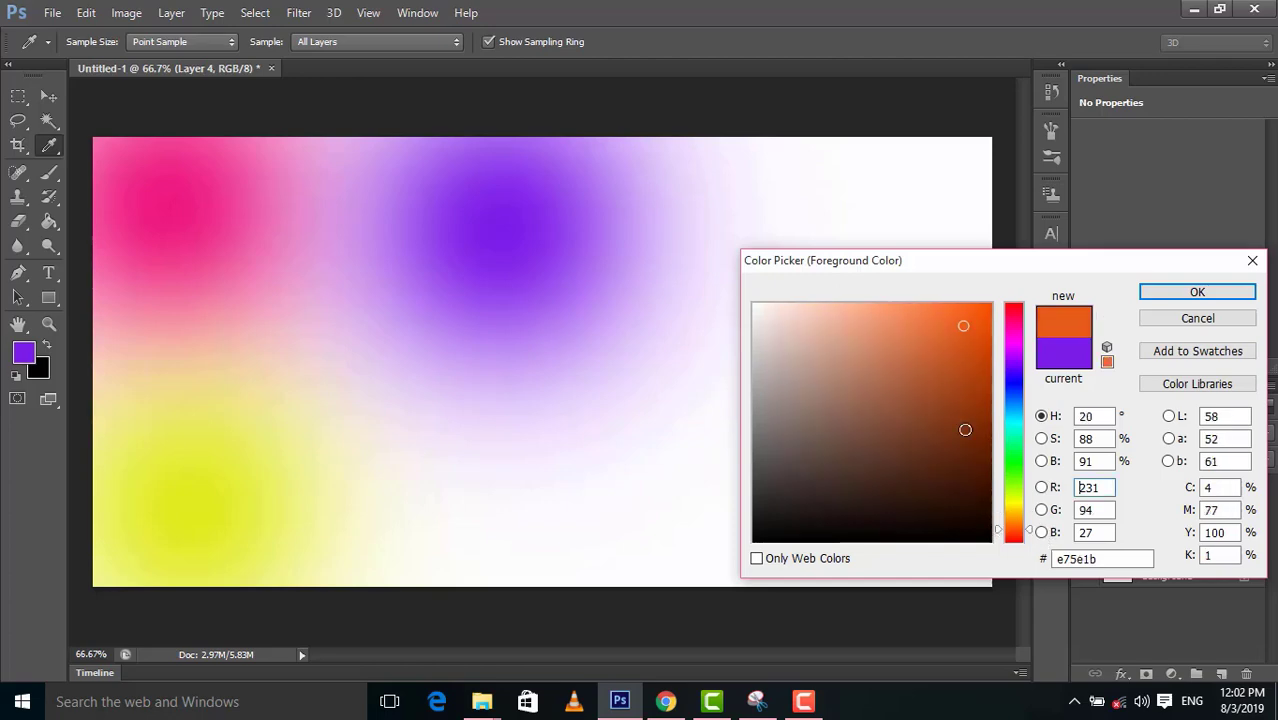
pyautogui.click(947, 375)
pyautogui.click(1150, 290)
pyautogui.press('b')
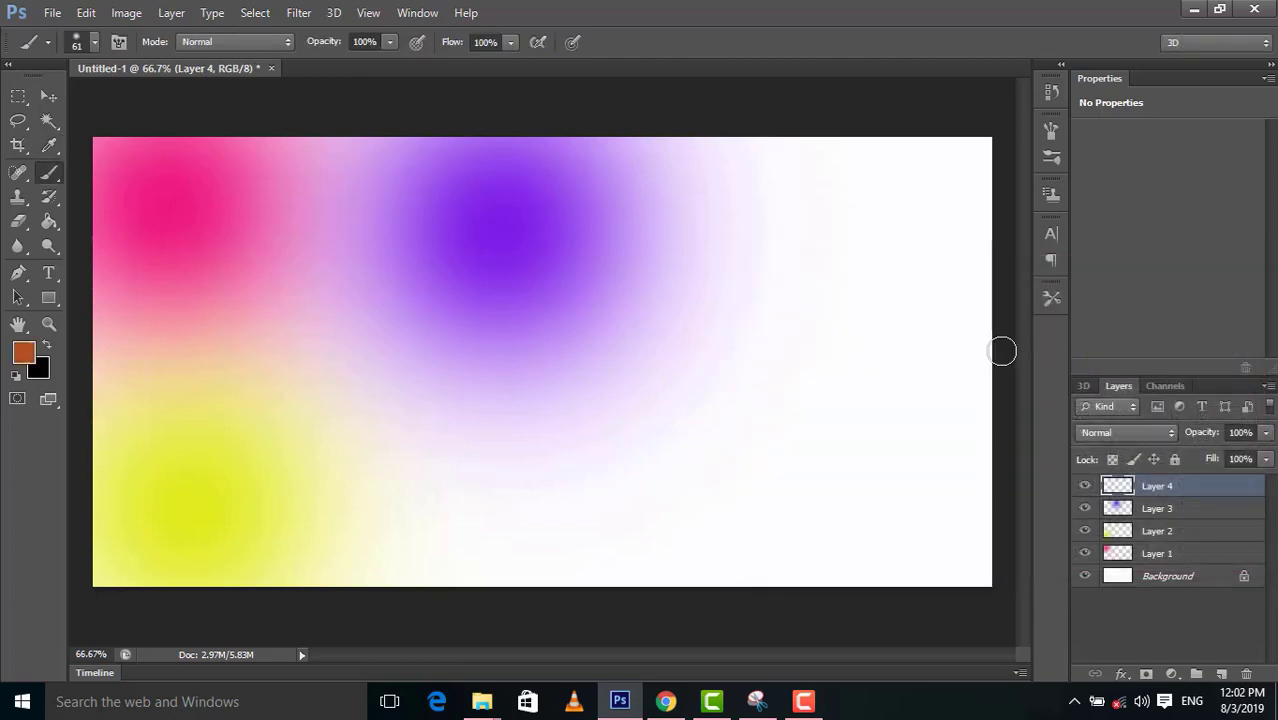
# - Paint one orange dab, scale it up to about 959% and move it to the lower middle of the canvas, below the purple glow
pyautogui.click(681, 470)
pyautogui.hotkey('ctrl', 't')
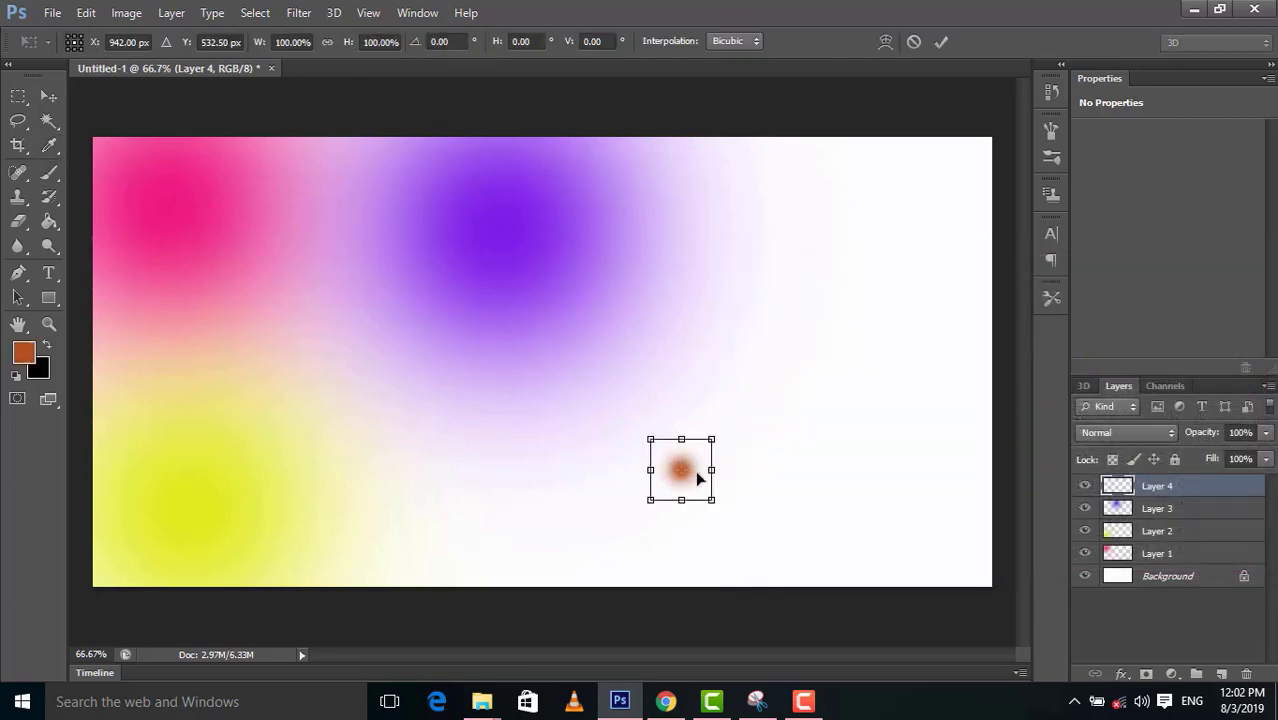
pyautogui.moveTo(651, 440)
pyautogui.mouseDown()
pyautogui.moveTo(476, 379)
pyautogui.moveTo(279, 68)
pyautogui.mouseUp()
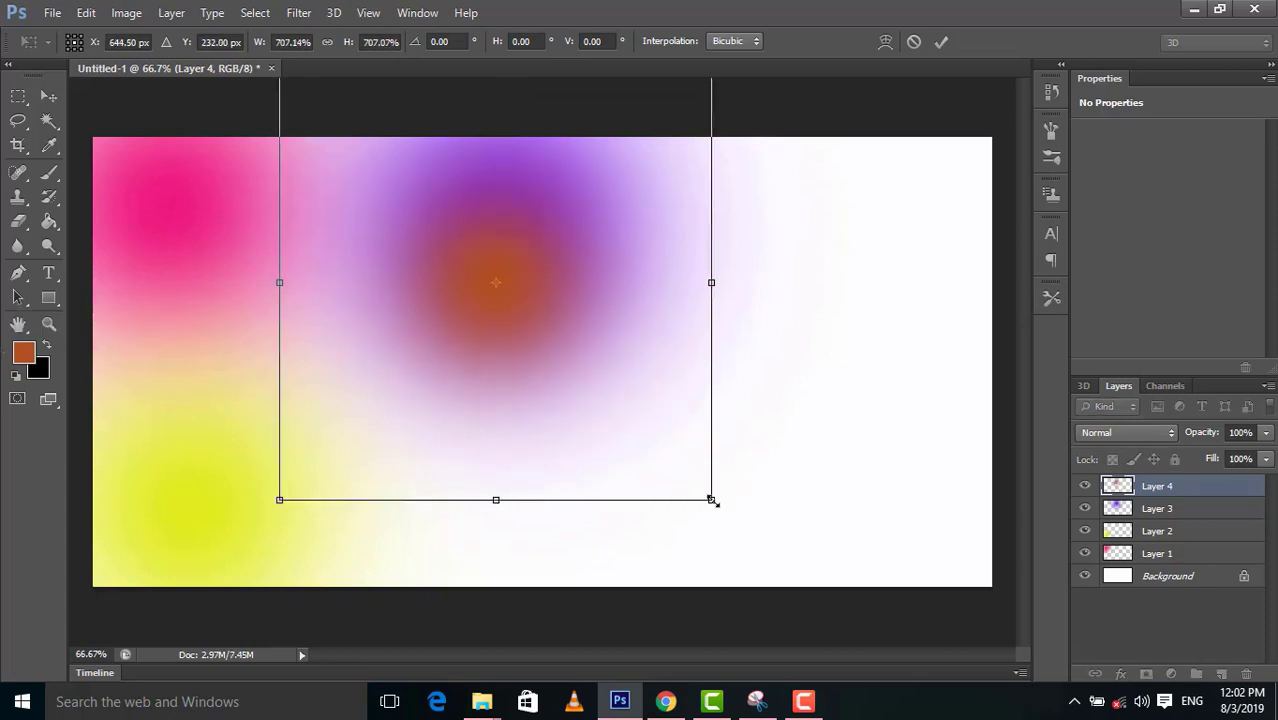
pyautogui.moveTo(711, 500)
pyautogui.mouseDown()
pyautogui.moveTo(836, 549)
pyautogui.moveTo(865, 630)
pyautogui.mouseUp()
pyautogui.moveTo(594, 387)
pyautogui.mouseDown()
pyautogui.moveTo(551, 526)
pyautogui.moveTo(527, 533)
pyautogui.mouseUp()
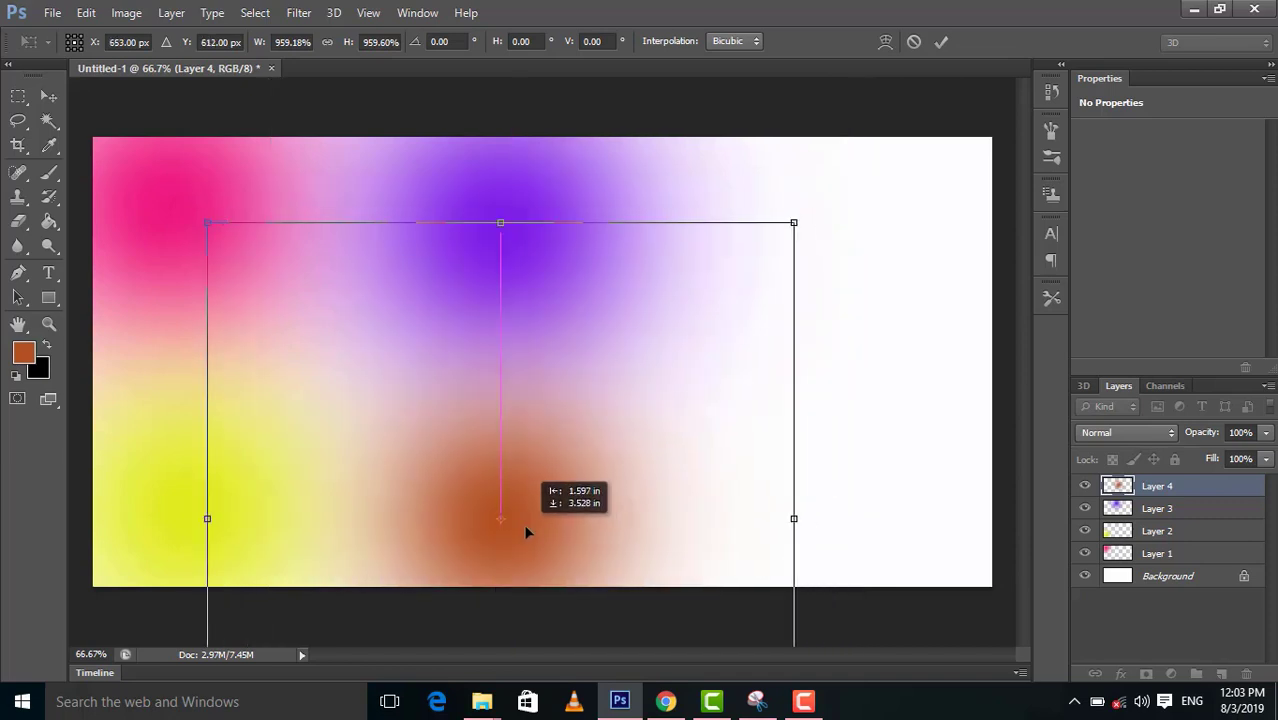
pyautogui.click(941, 41)
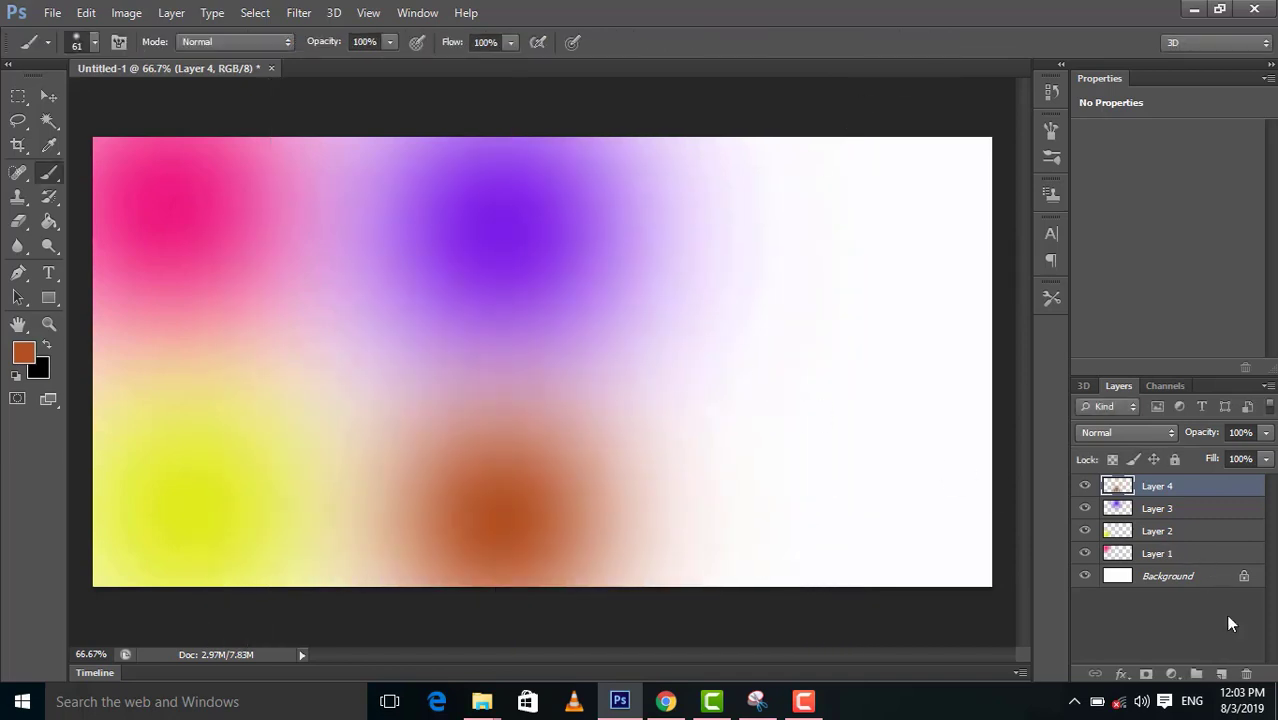
# - Add a fifth new layer and set the foreground colour to green #39b221
pyautogui.click(1221, 674)
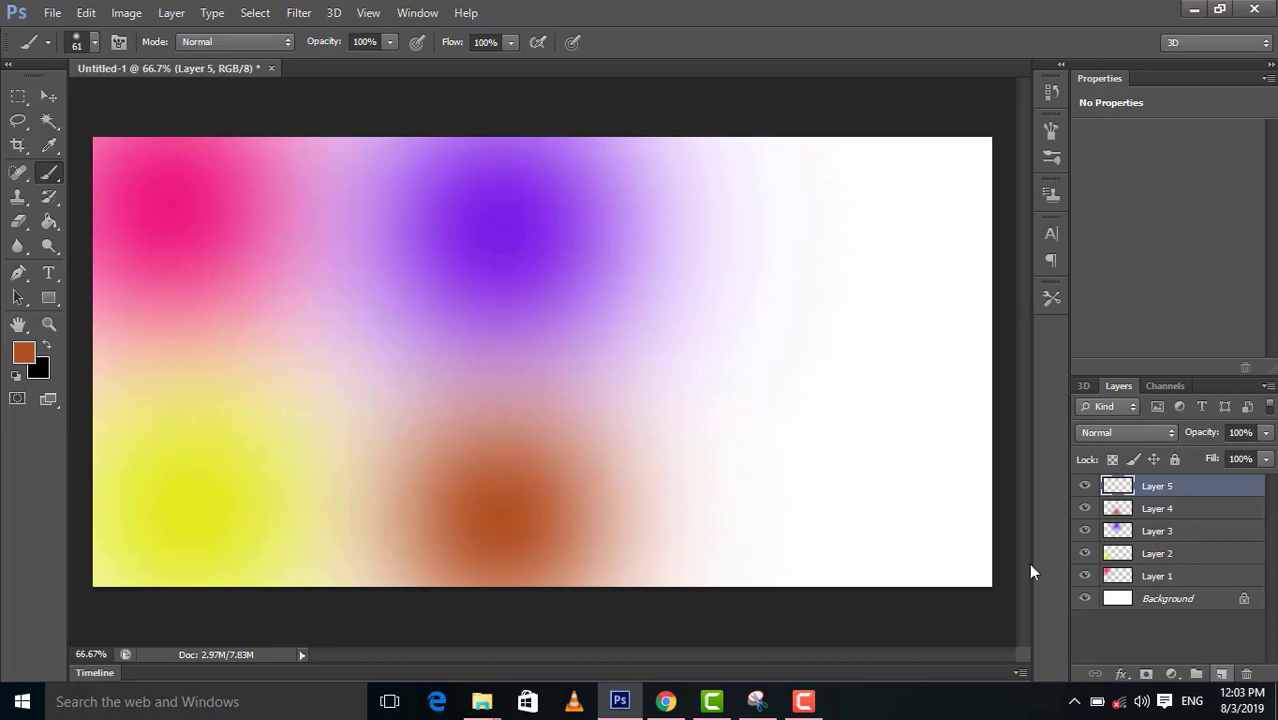
pyautogui.click(27, 357)
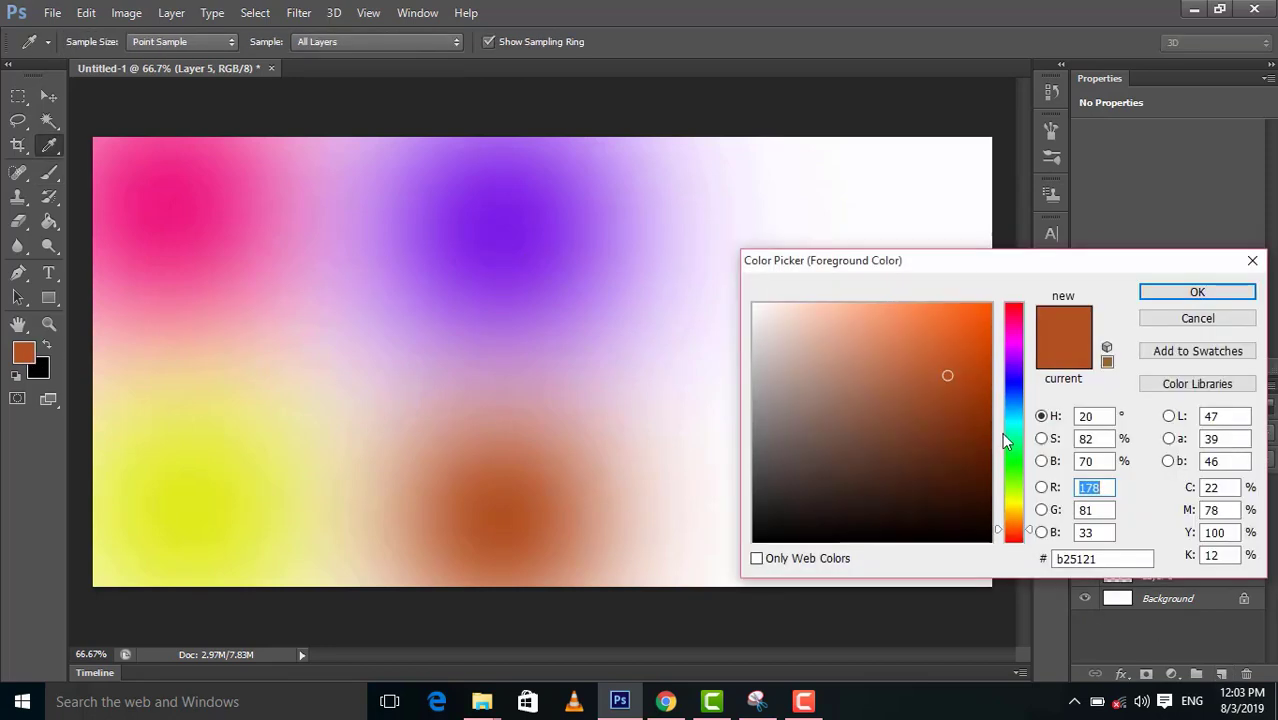
pyautogui.moveTo(1022, 453); pyautogui.dragTo(1022, 470)
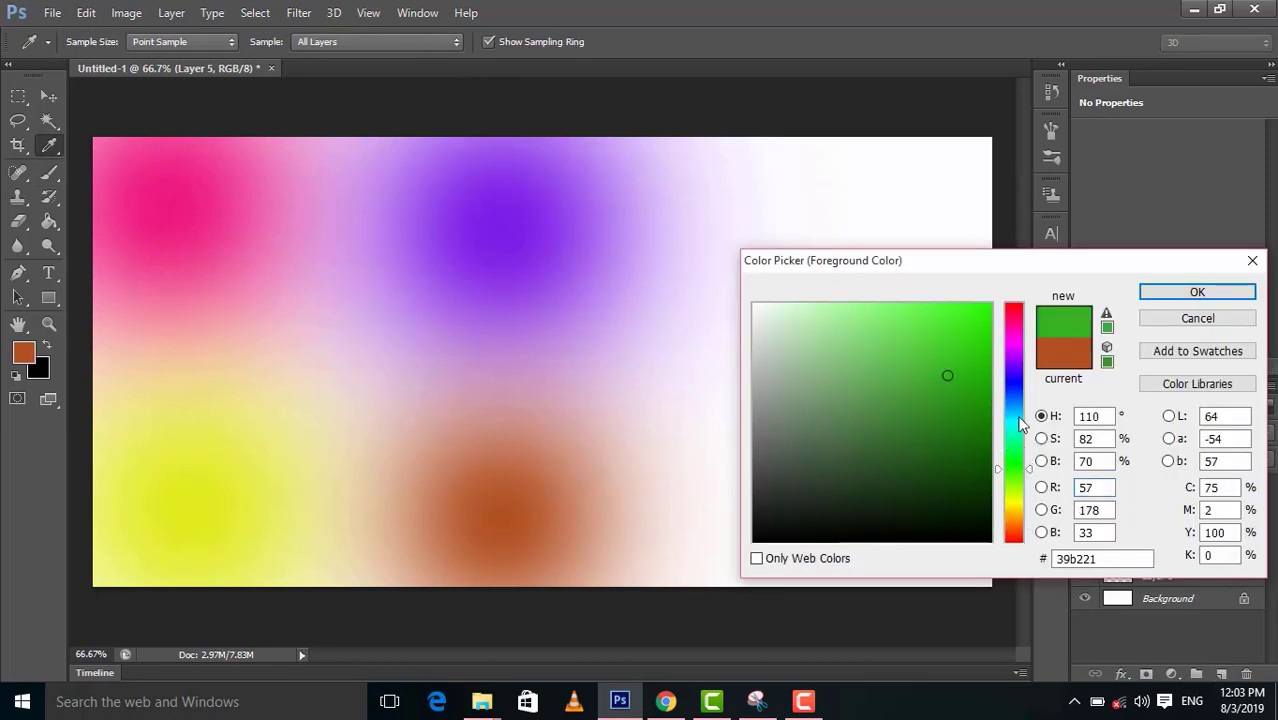
pyautogui.click(1176, 294)
# - Paint one green dab, scale it up to about 1047% and move it into the lower-right corner of the canvas
pyautogui.click(860, 367)
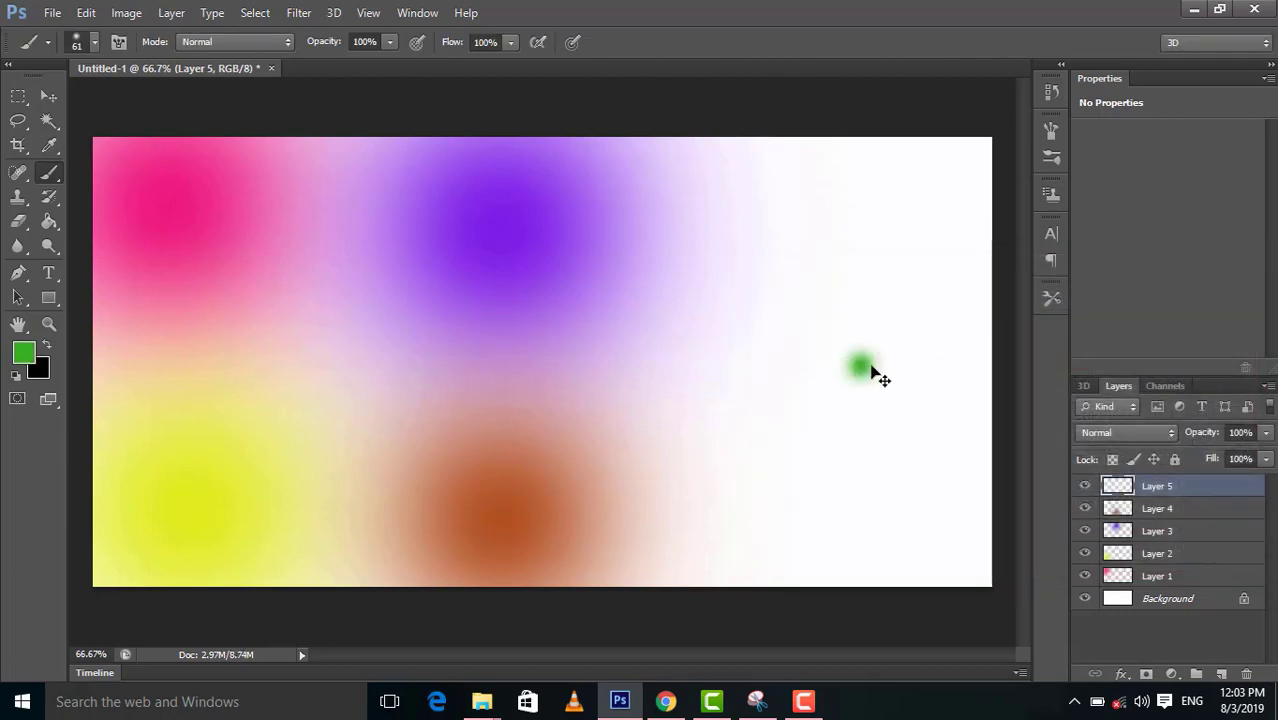
pyautogui.hotkey('ctrl', 't')
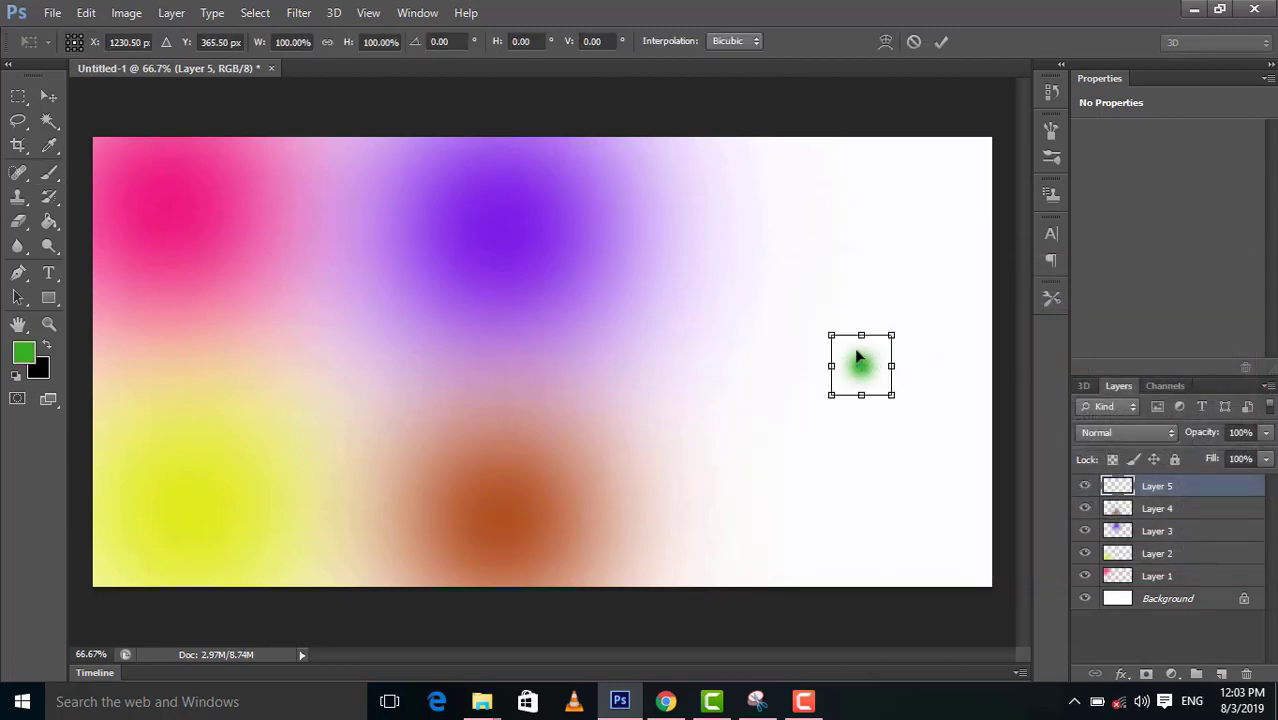
pyautogui.moveTo(831, 337); pyautogui.dragTo(572, 79)
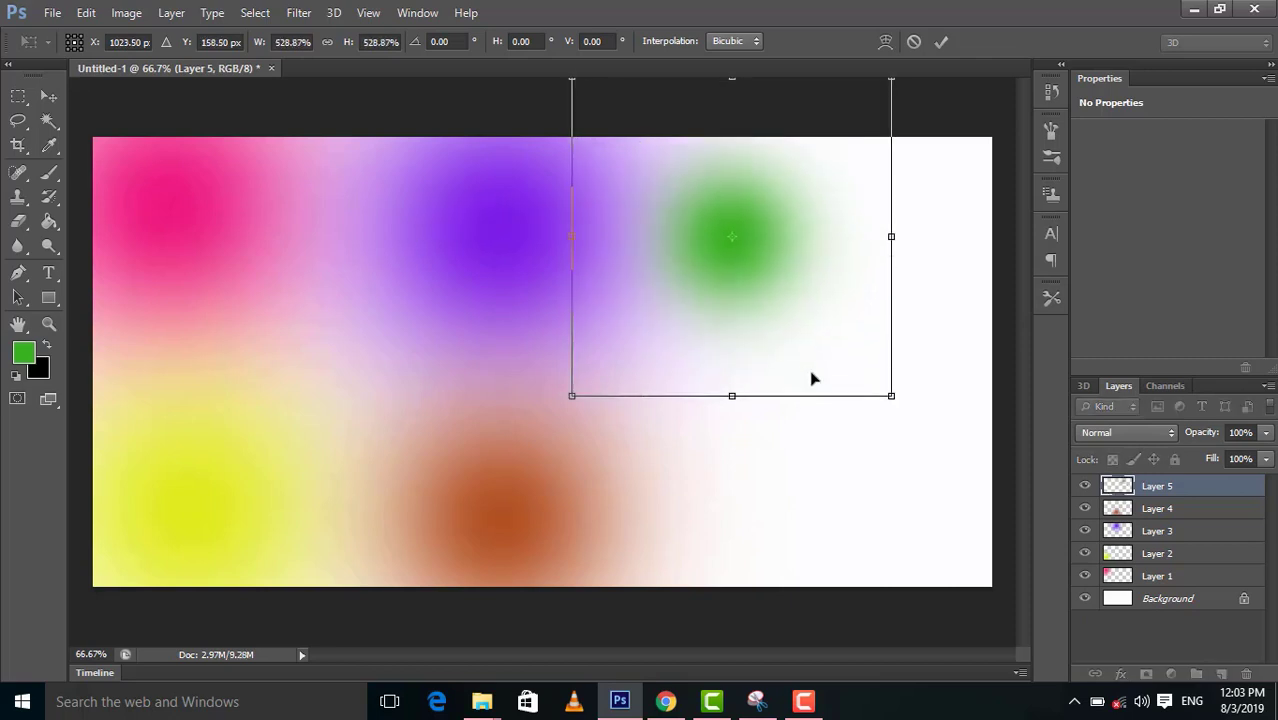
pyautogui.moveTo(890, 393); pyautogui.dragTo(1205, 707)
pyautogui.moveTo(874, 434)
pyautogui.mouseDown()
pyautogui.moveTo(913, 519)
pyautogui.moveTo(824, 508)
pyautogui.moveTo(898, 519)
pyautogui.mouseUp()
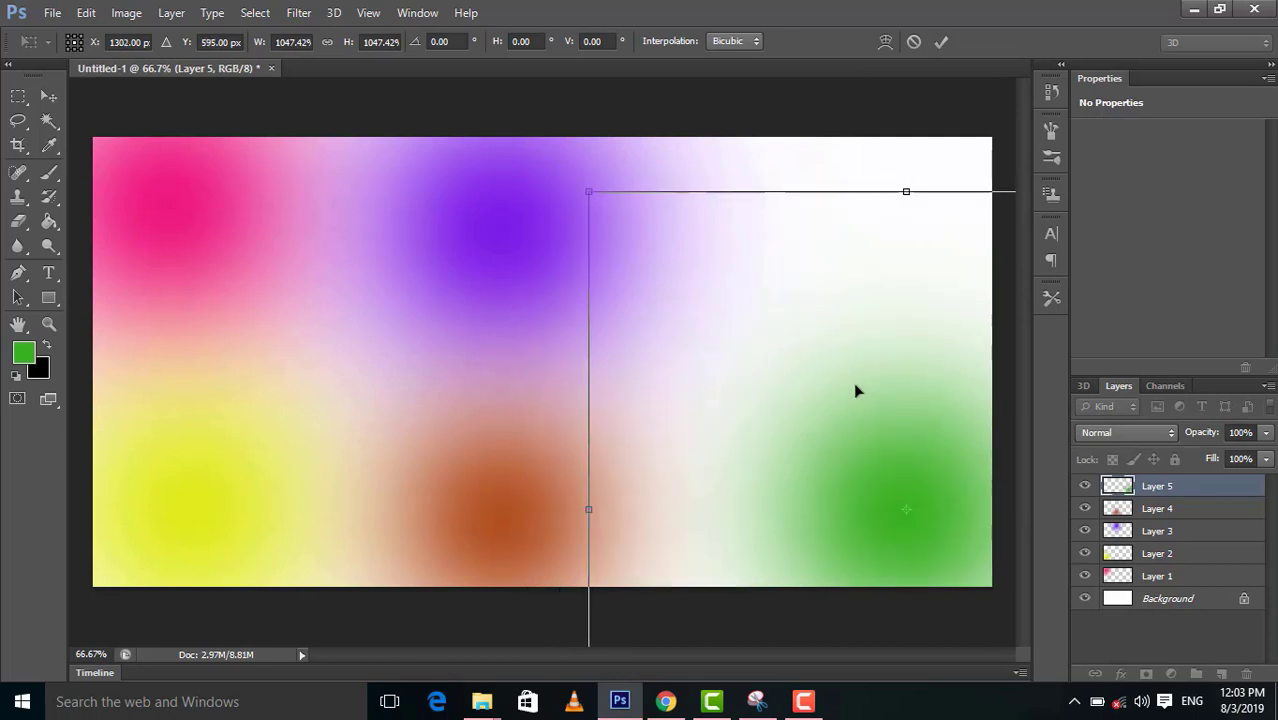
pyautogui.click(938, 45)
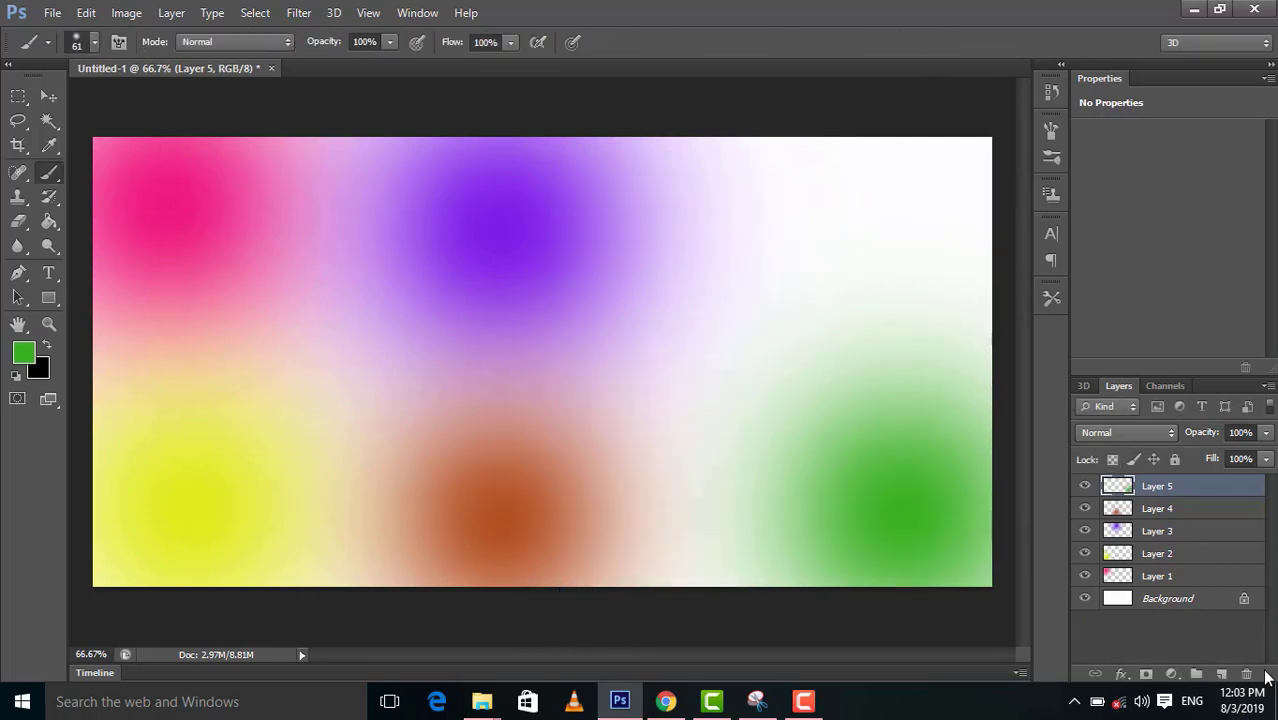
# - Add a sixth new layer and set the foreground colour to bright magenta
pyautogui.click(1222, 674)
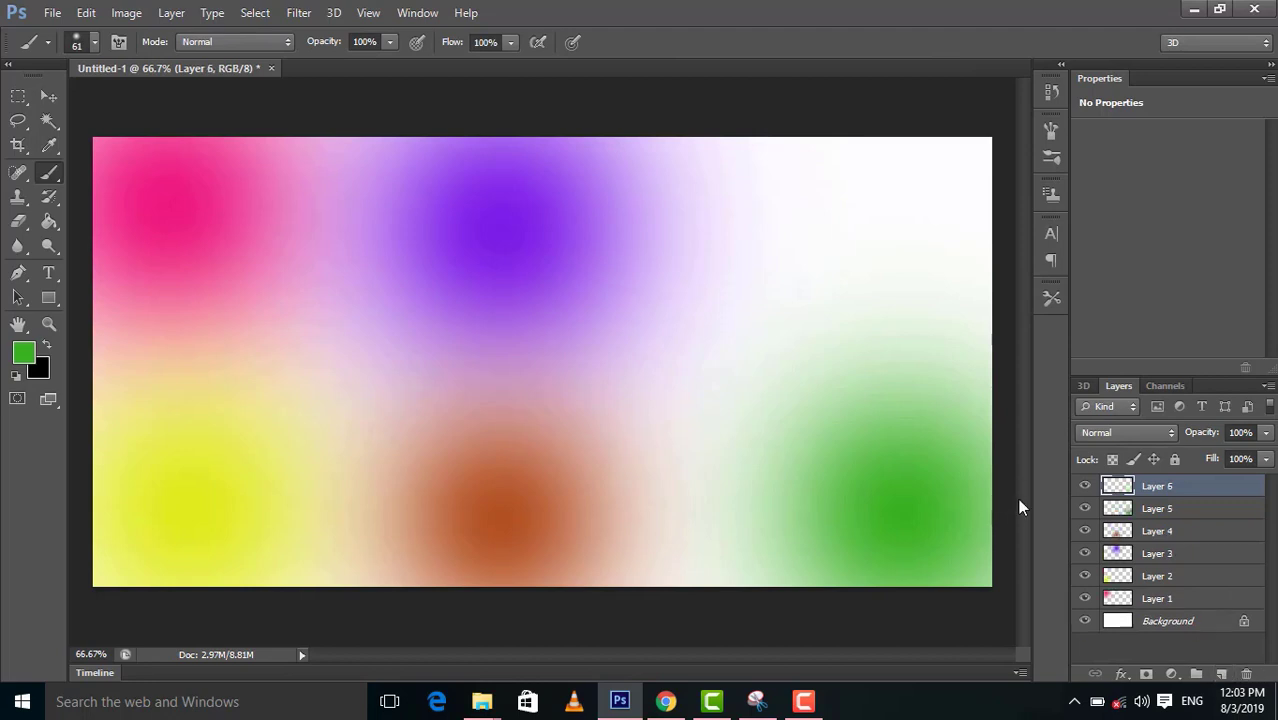
pyautogui.click(24, 352)
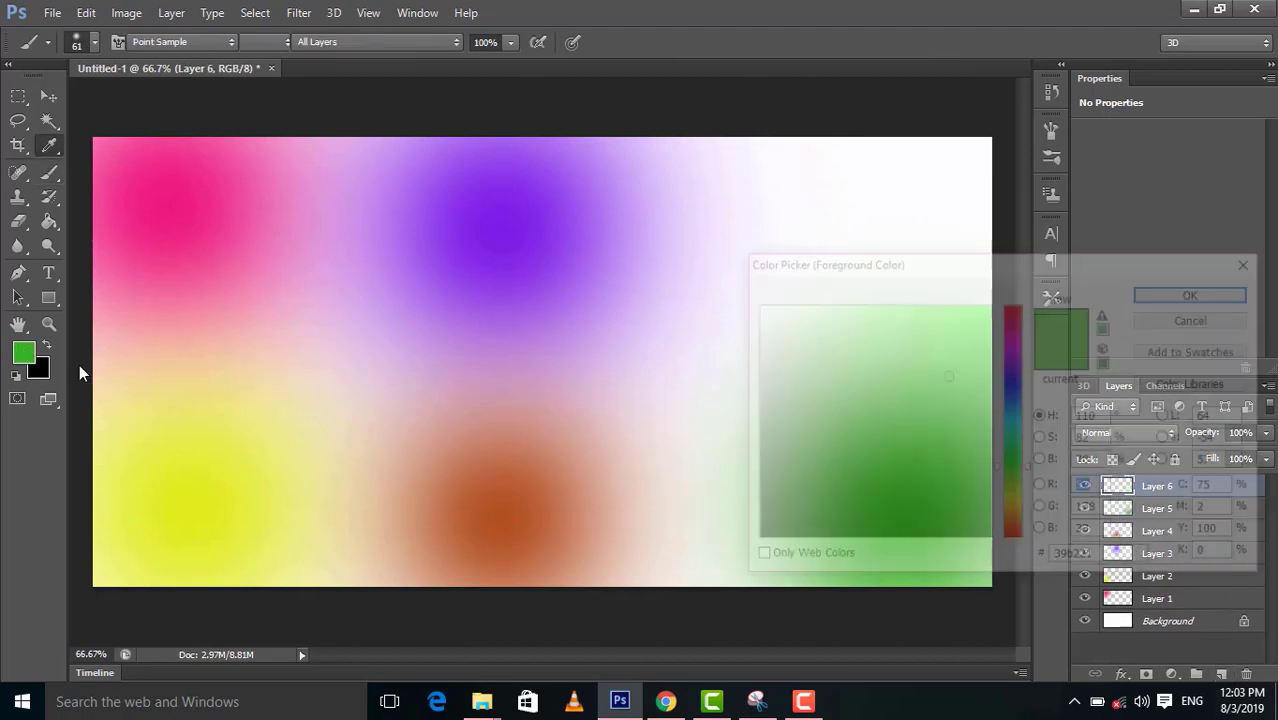
pyautogui.moveTo(948, 380); pyautogui.dragTo(970, 328)
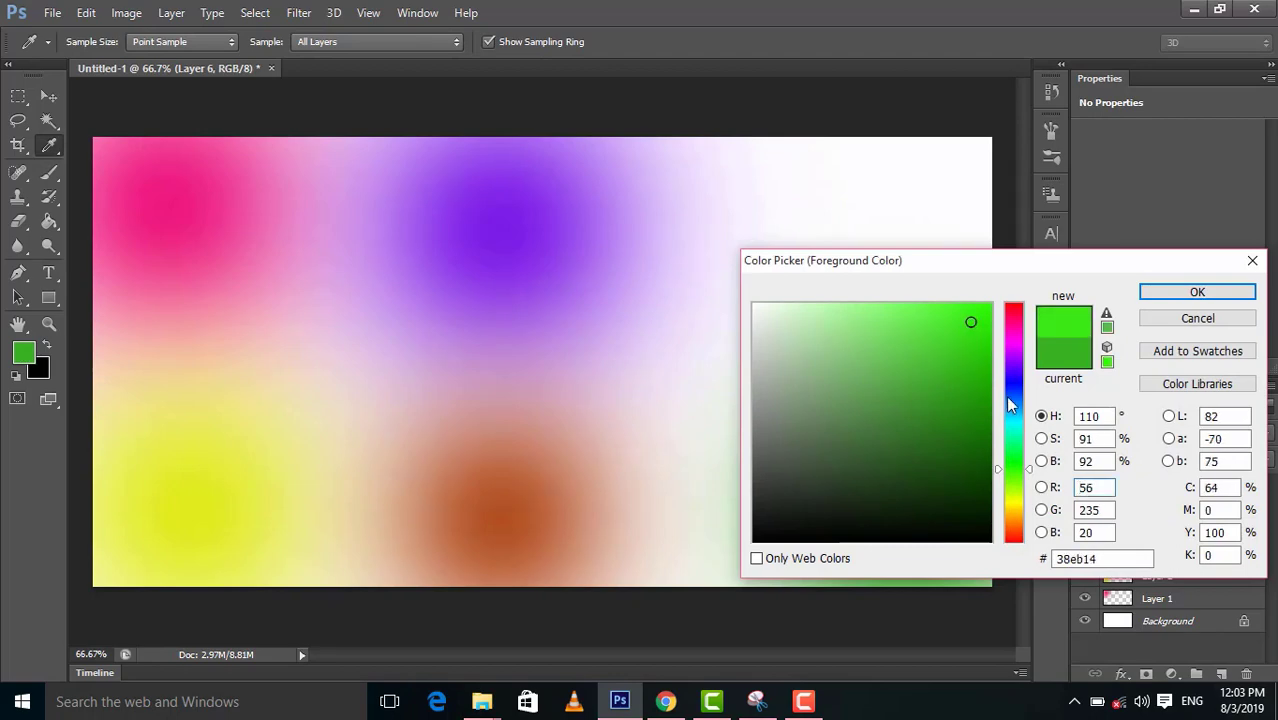
pyautogui.click(1011, 337)
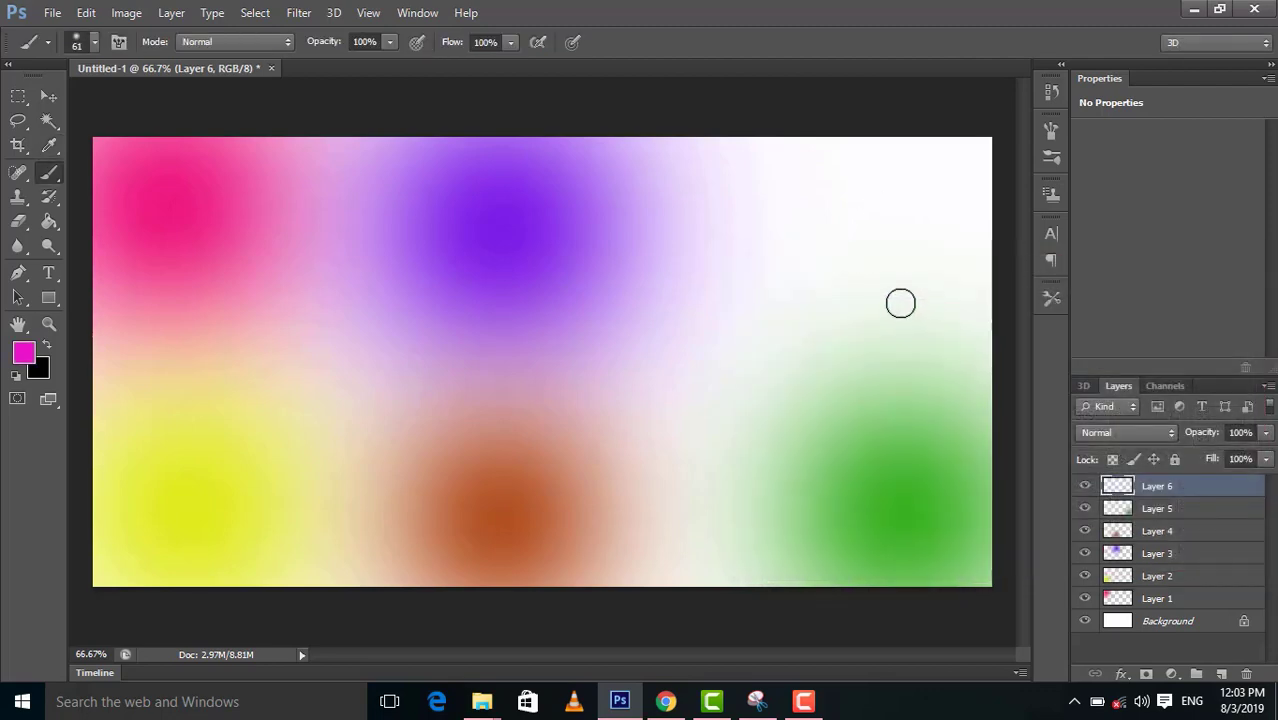
# - Paint one magenta dab above the green glow, enlarge it and move it into the upper-right corner of the canvas
pyautogui.click(900, 303)
pyautogui.hotkey('ctrl', 't')
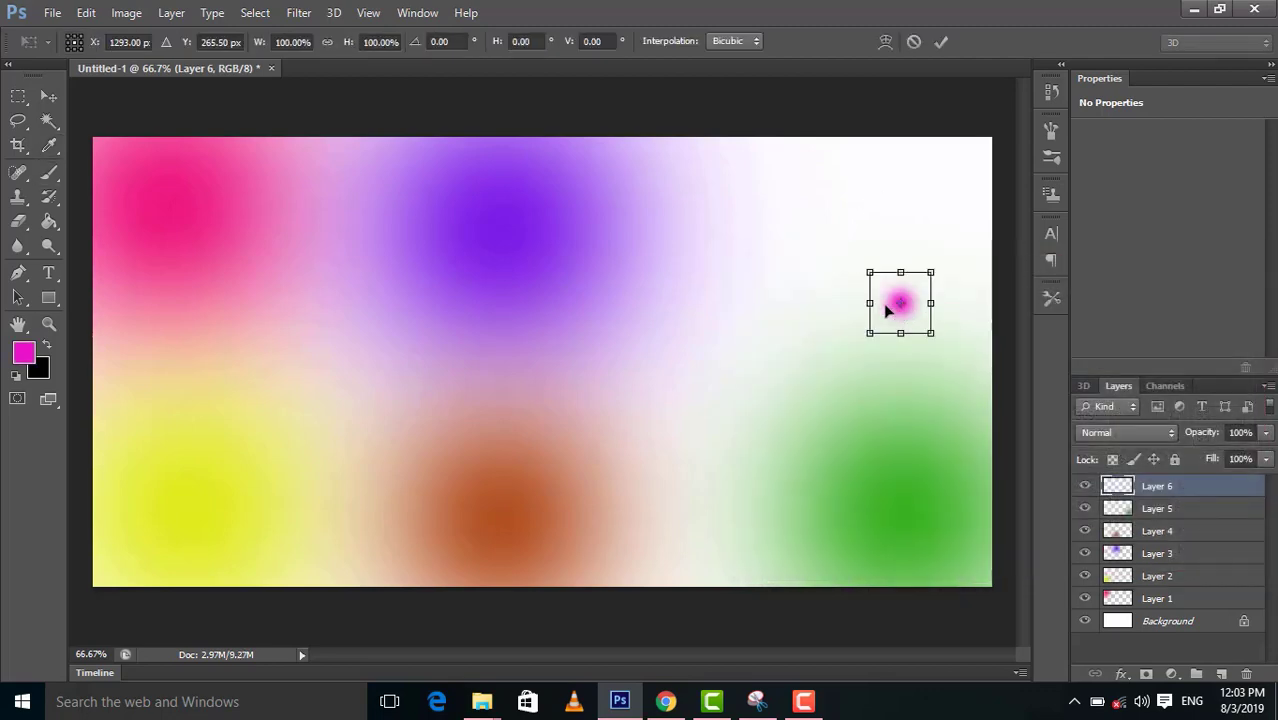
pyautogui.moveTo(865, 272)
pyautogui.mouseDown()
pyautogui.moveTo(750, 228)
pyautogui.moveTo(210, 196)
pyautogui.moveTo(478, 185)
pyautogui.mouseUp()
pyautogui.moveTo(725, 190)
pyautogui.mouseDown()
pyautogui.moveTo(879, 218)
pyautogui.moveTo(890, 238)
pyautogui.mouseUp()
pyautogui.click(940, 42)
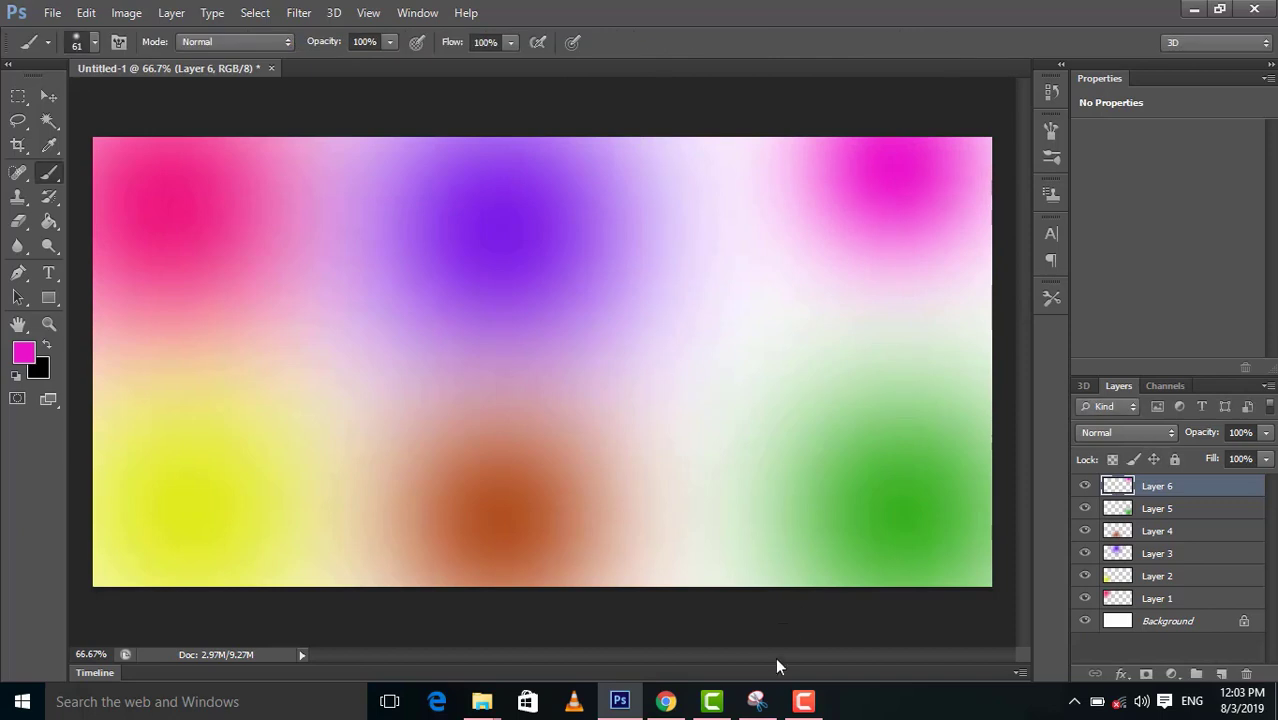
pyautogui.click(803, 701)
pyautogui.click(1188, 616)
pyautogui.click(1188, 616)
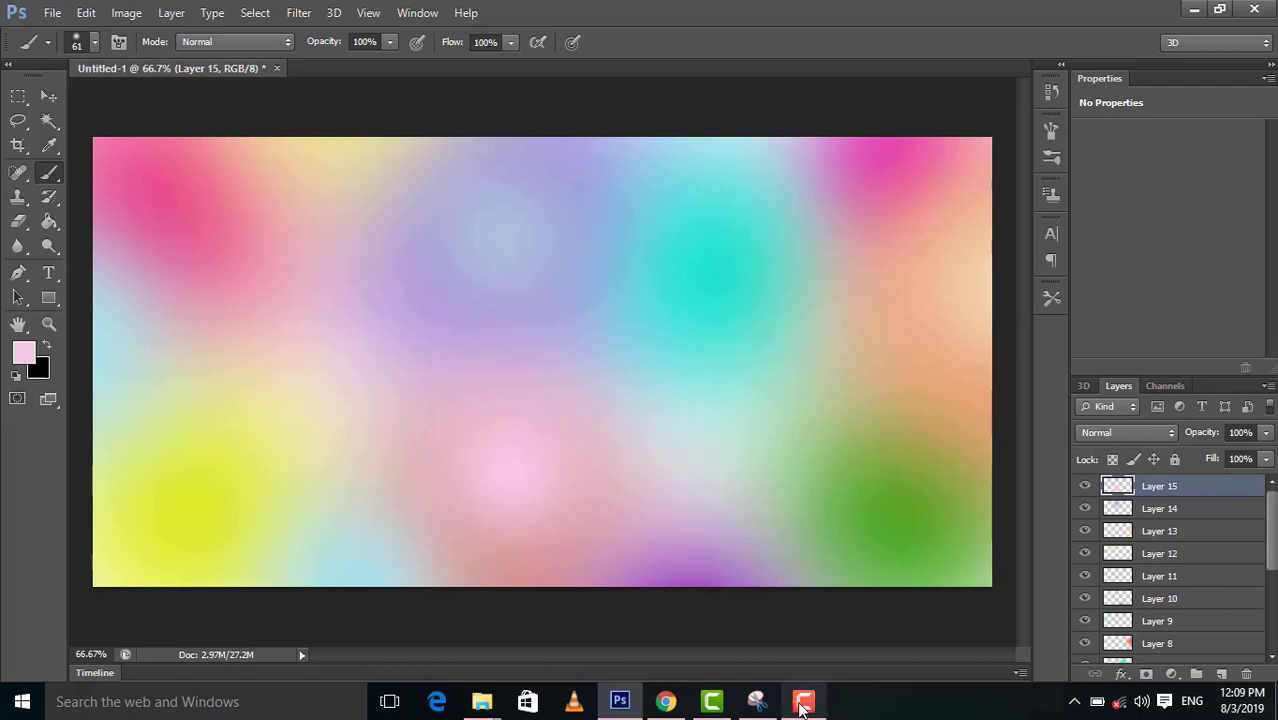
pyautogui.moveTo(803, 703)
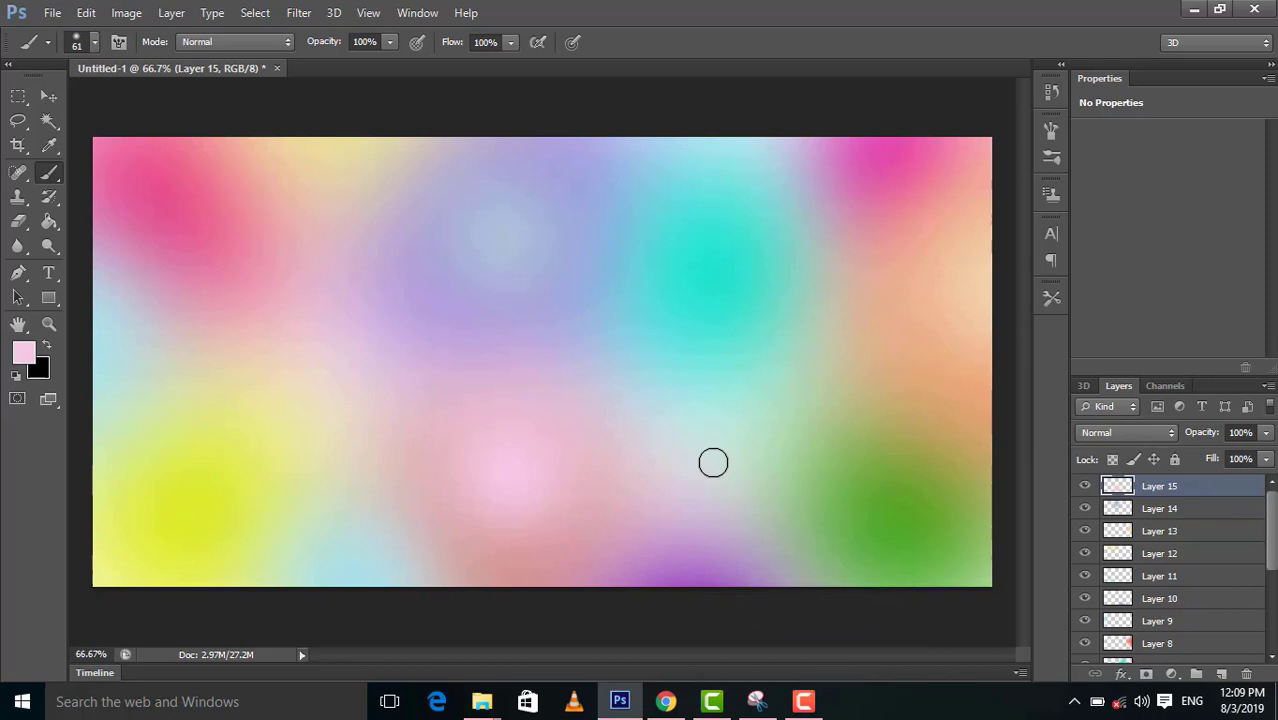